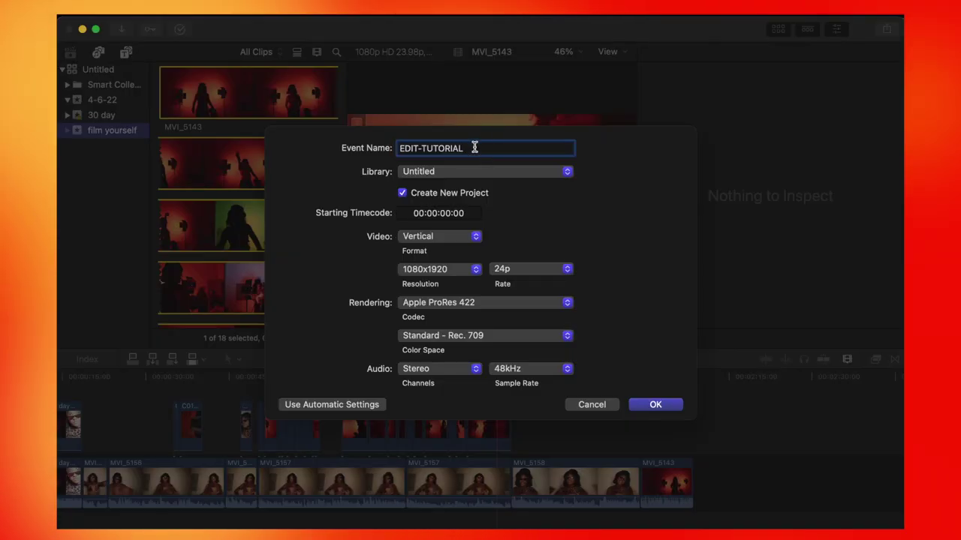
Name the event 'editing tutorial' with a vertical 1080x1920 project and create it.
drag(474, 147, 403, 148)
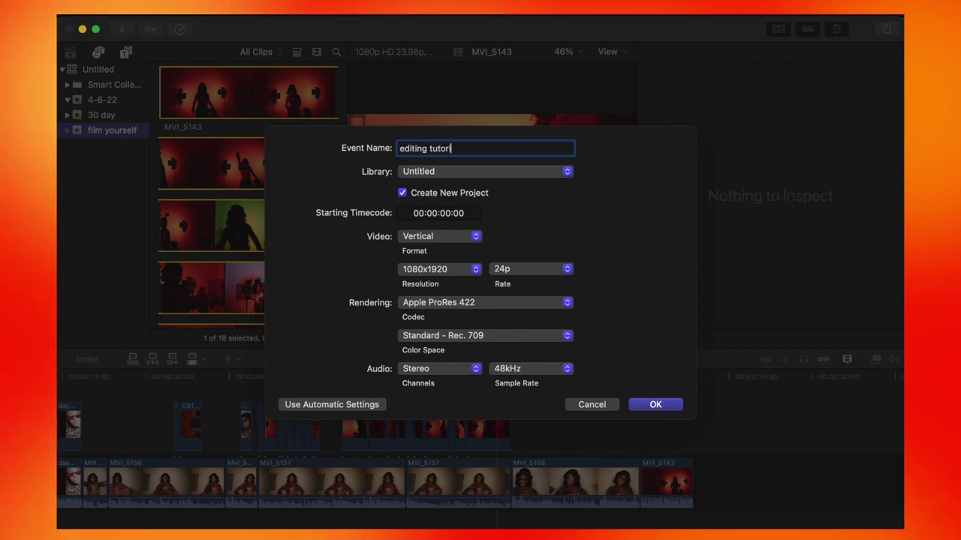
click(441, 237)
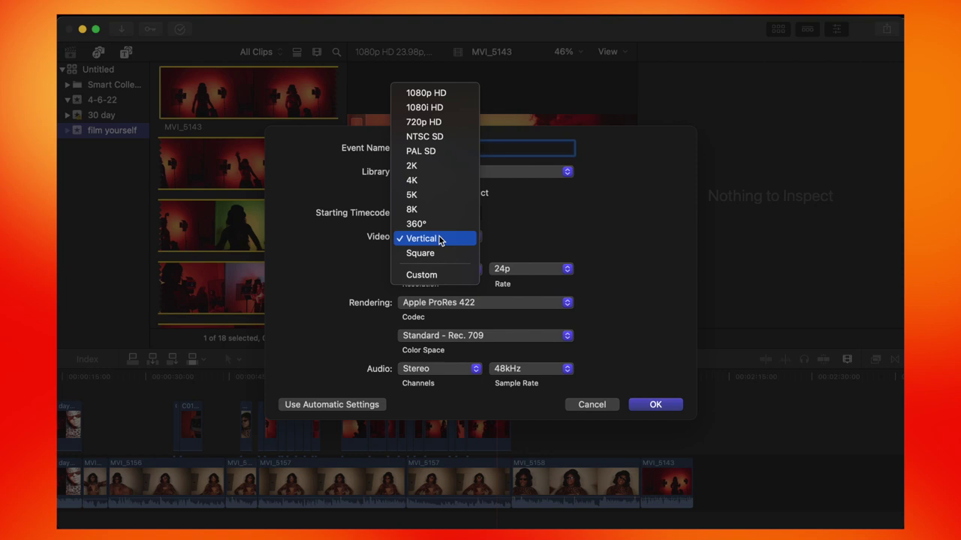
click(441, 239)
click(455, 270)
click(455, 284)
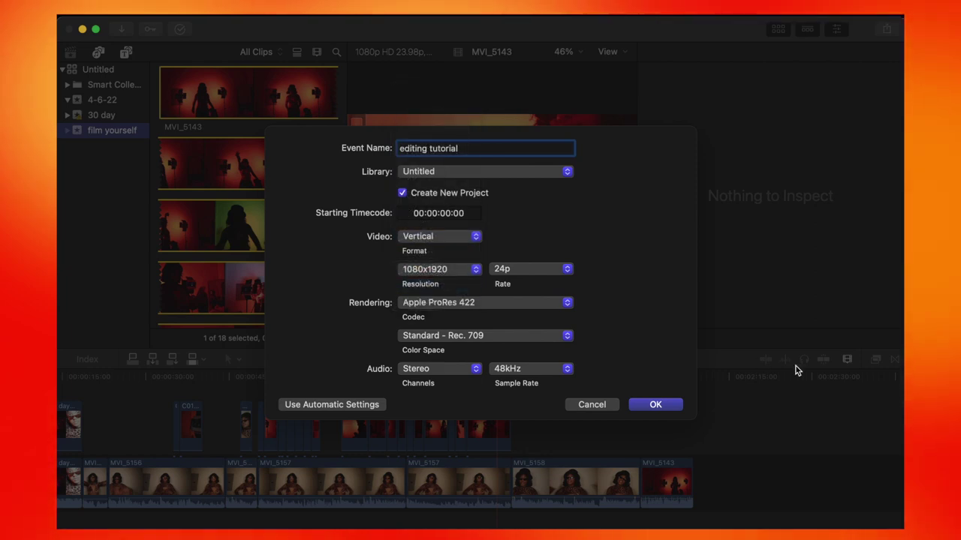
click(650, 407)
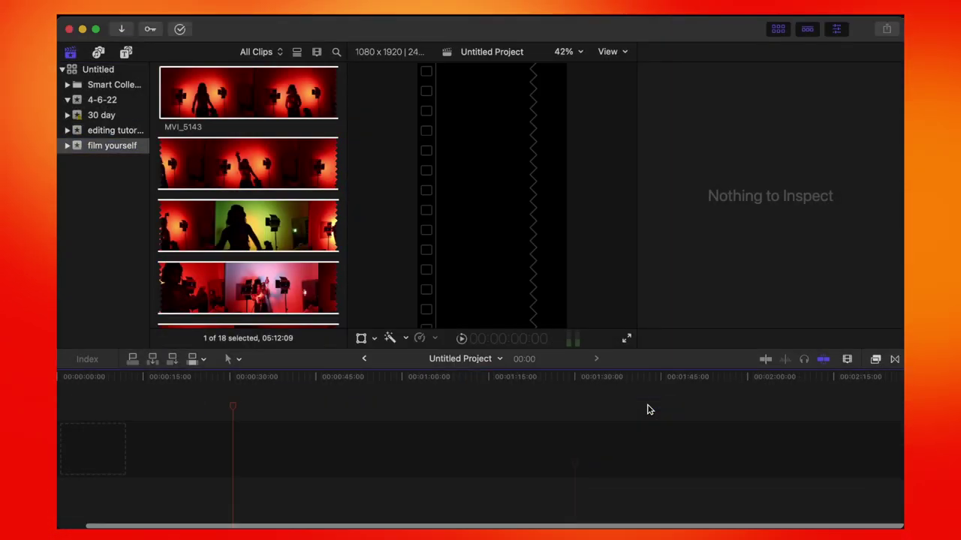
Toggle the Libraries sidebar, then open the editing tutorial event's Untitled Project.
click(68, 54)
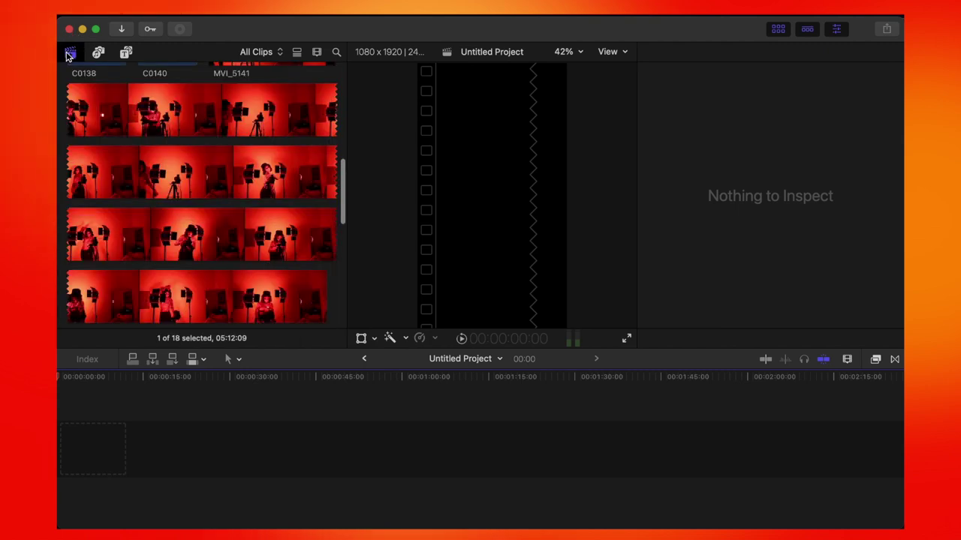
click(70, 54)
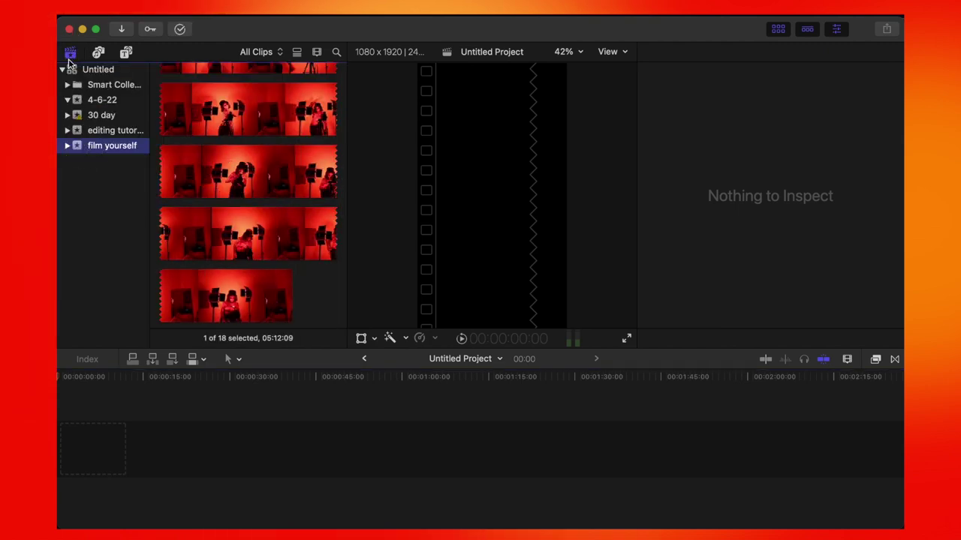
click(69, 55)
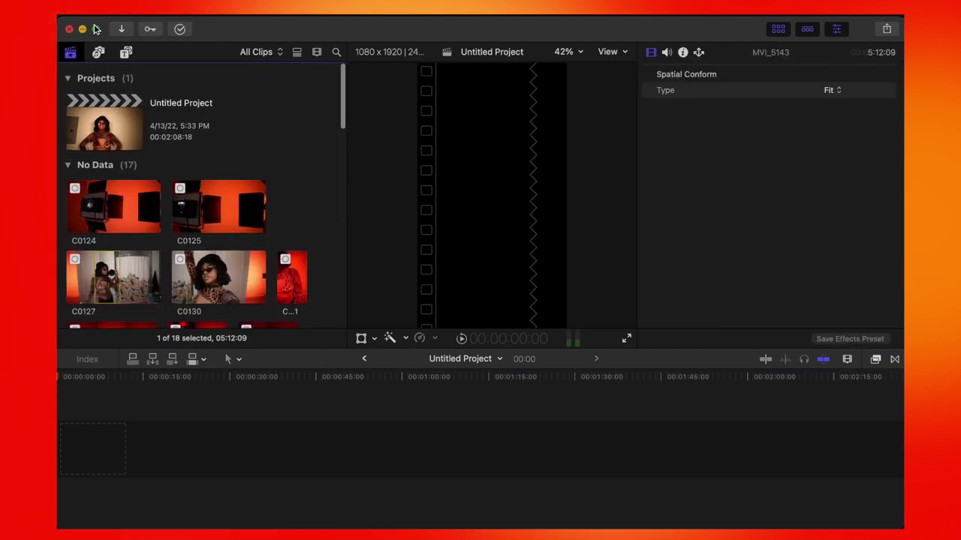
click(71, 53)
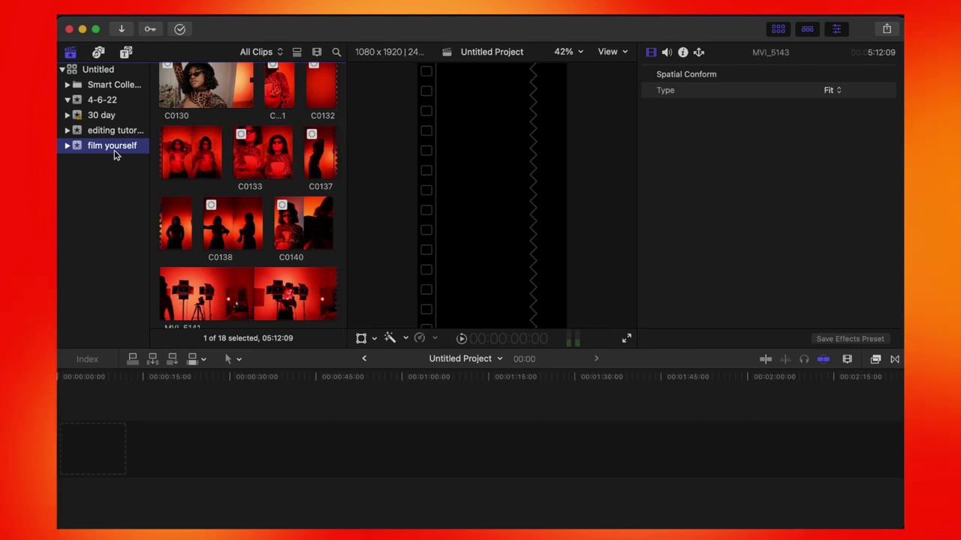
click(105, 131)
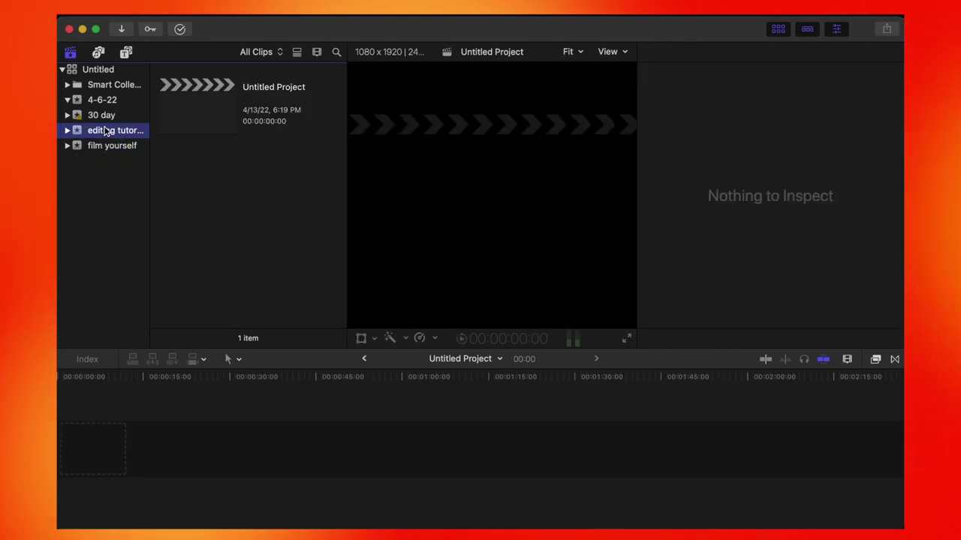
click(70, 52)
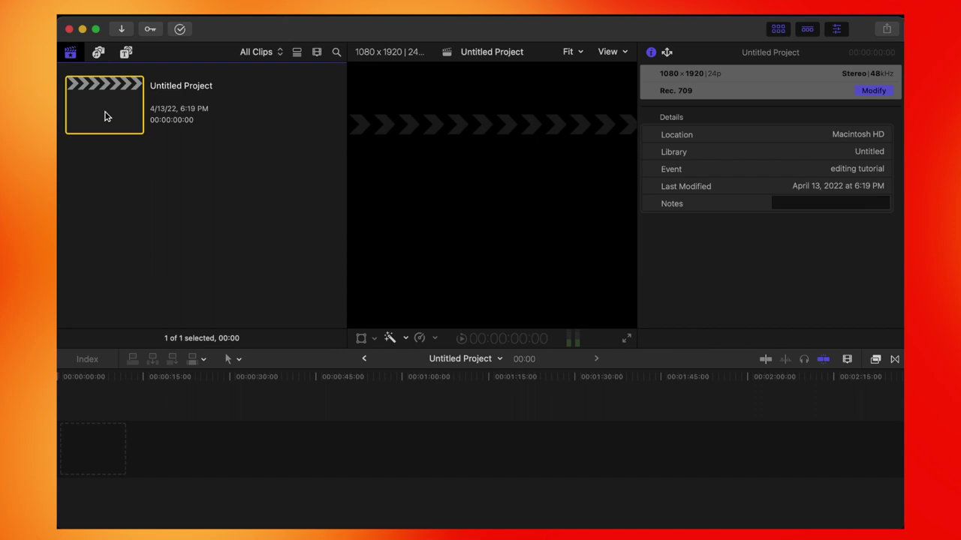
Drag C0132.MP4 from the day2 Finder folder into the project timeline.
mouse_move(167, 529)
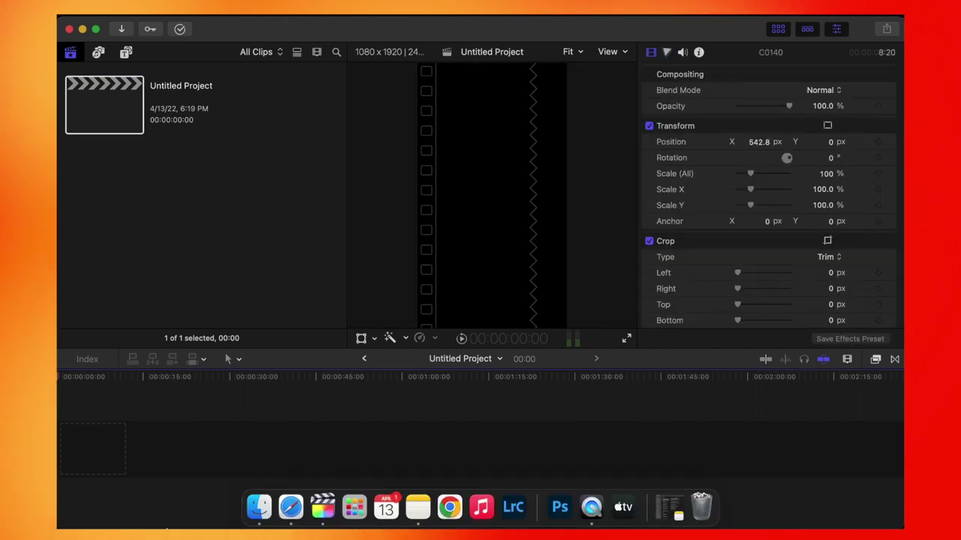
click(258, 506)
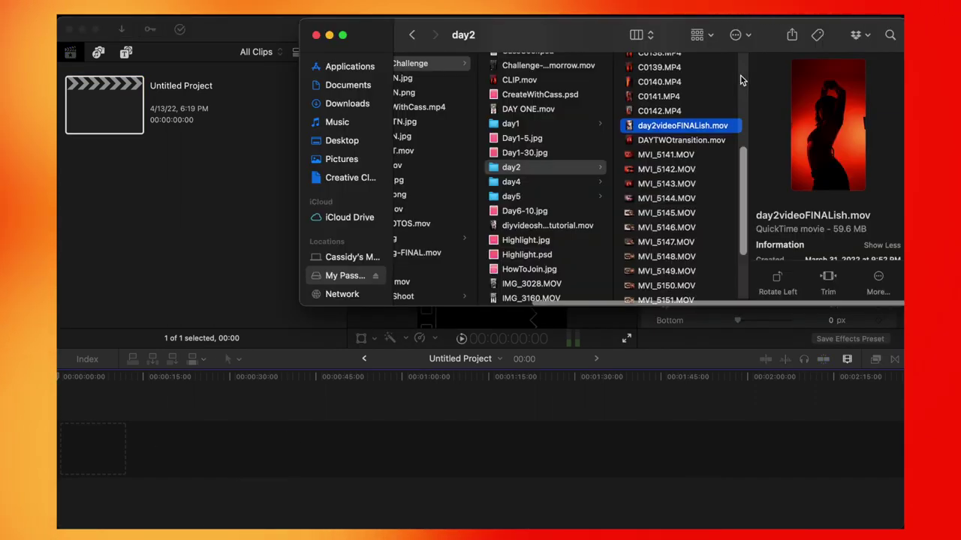
scroll(742, 80, up, 3)
scroll(740, 80, up, 4)
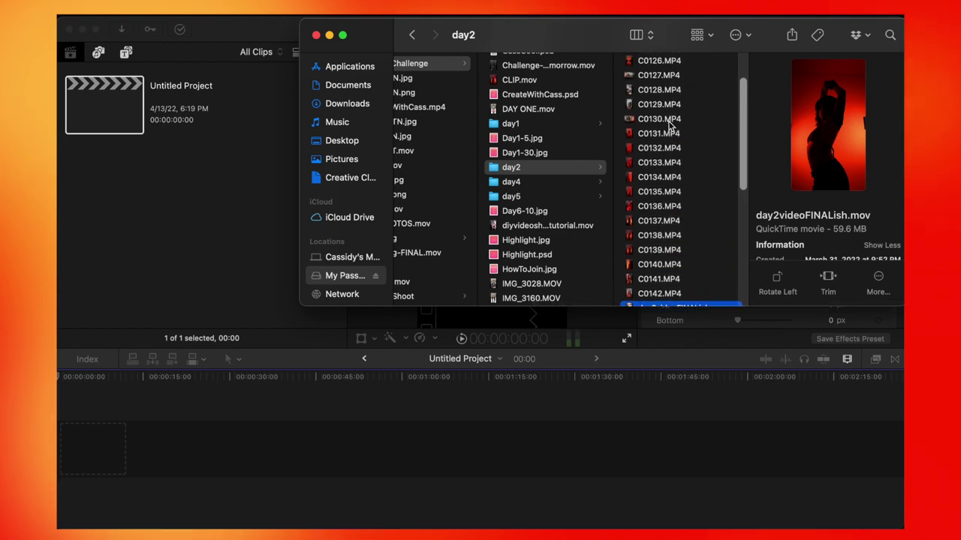
click(660, 137)
click(676, 149)
mouse_move(825, 127)
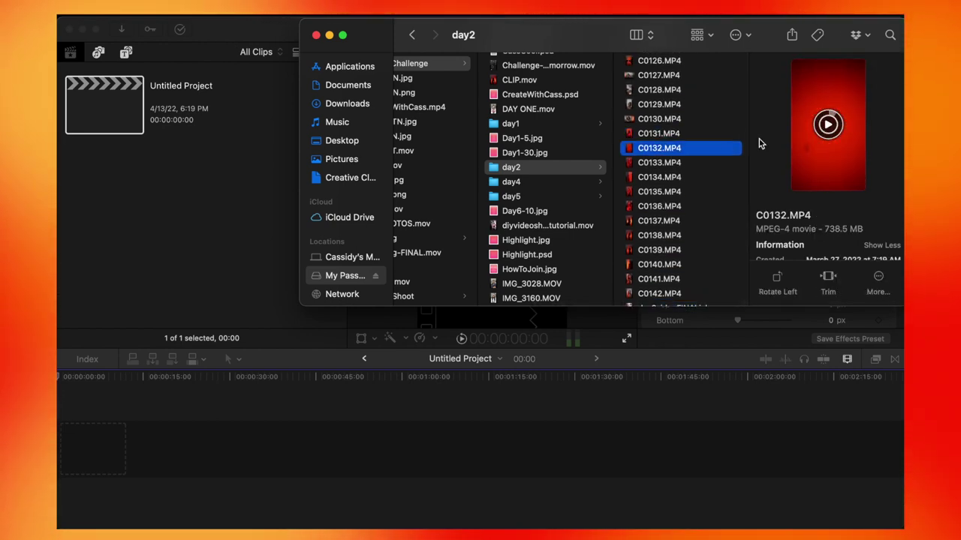
drag(351, 299, 223, 436)
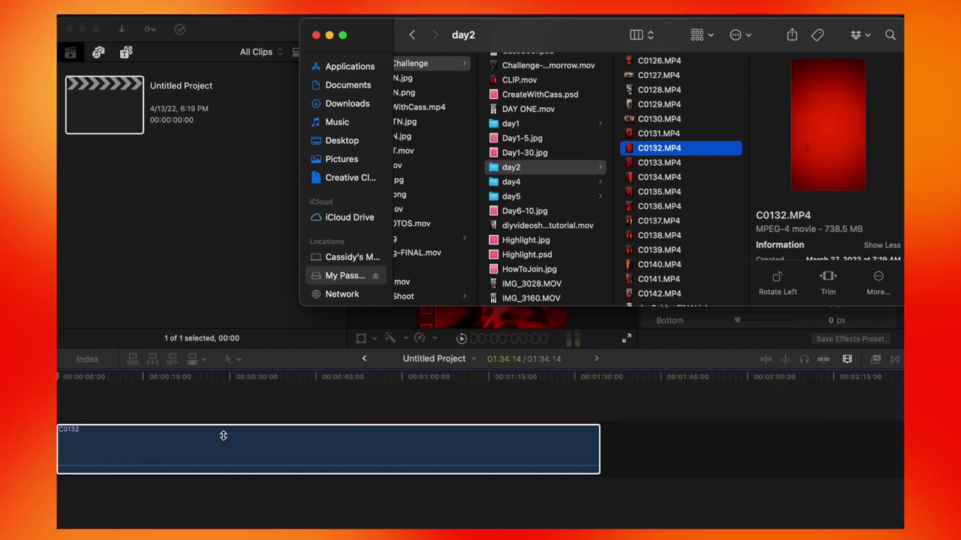
click(182, 404)
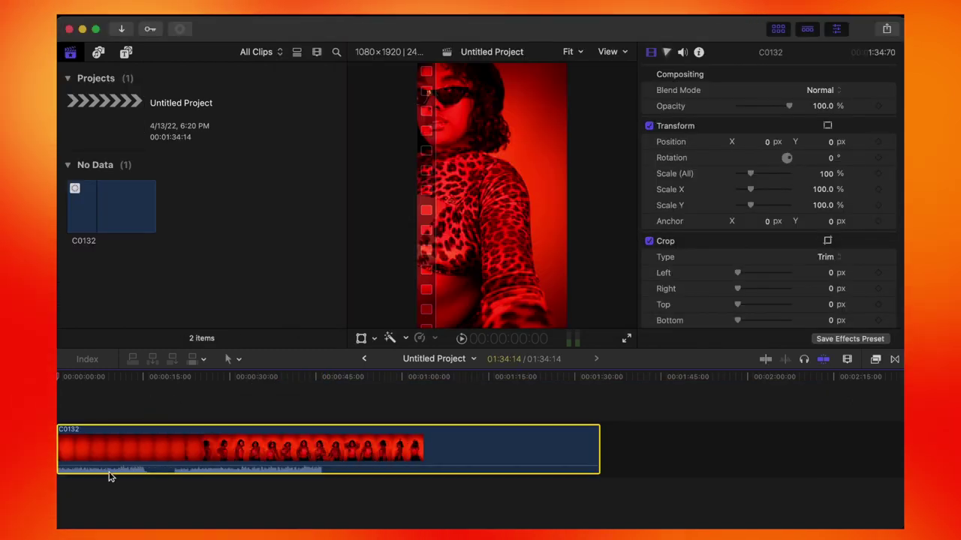
Blade C0132 at about 20 seconds and delete the opening piece.
click(154, 402)
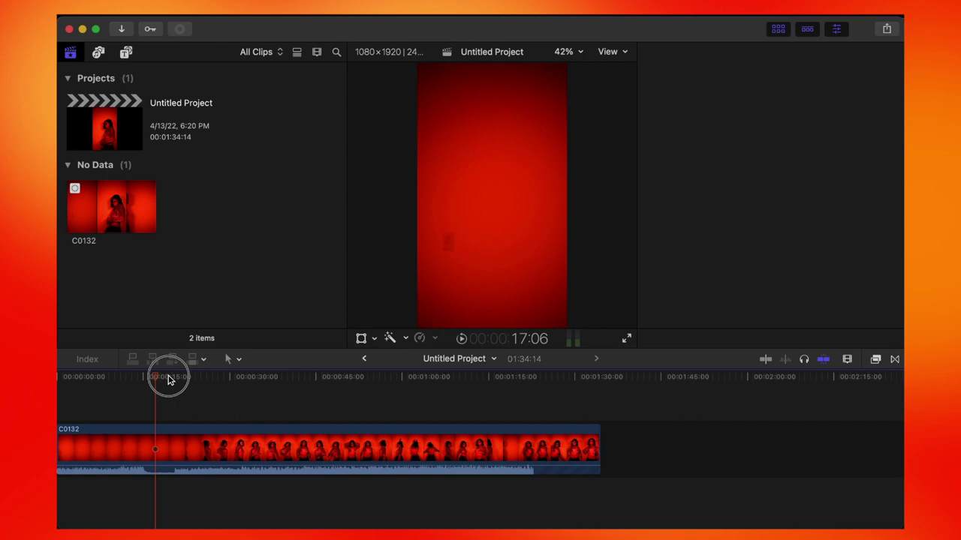
drag(169, 379, 177, 380)
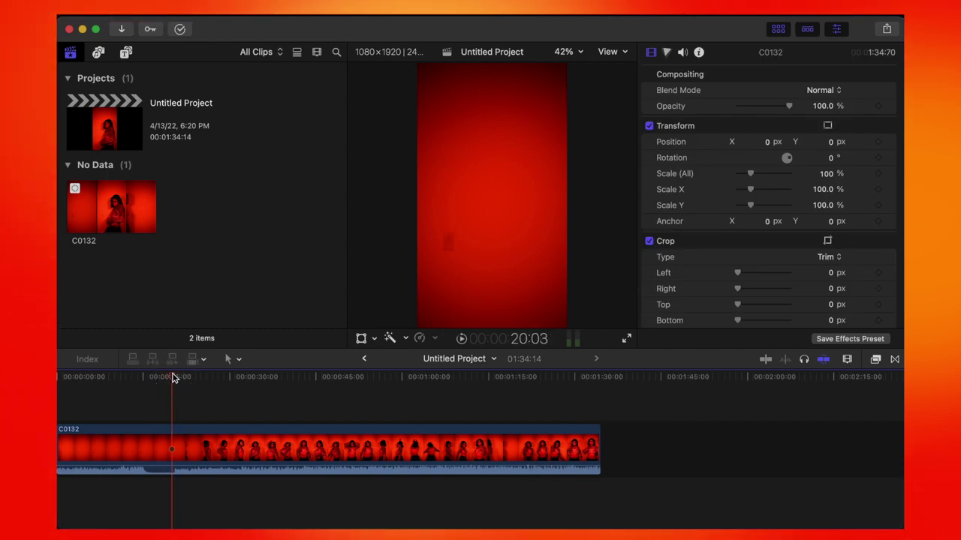
click(239, 360)
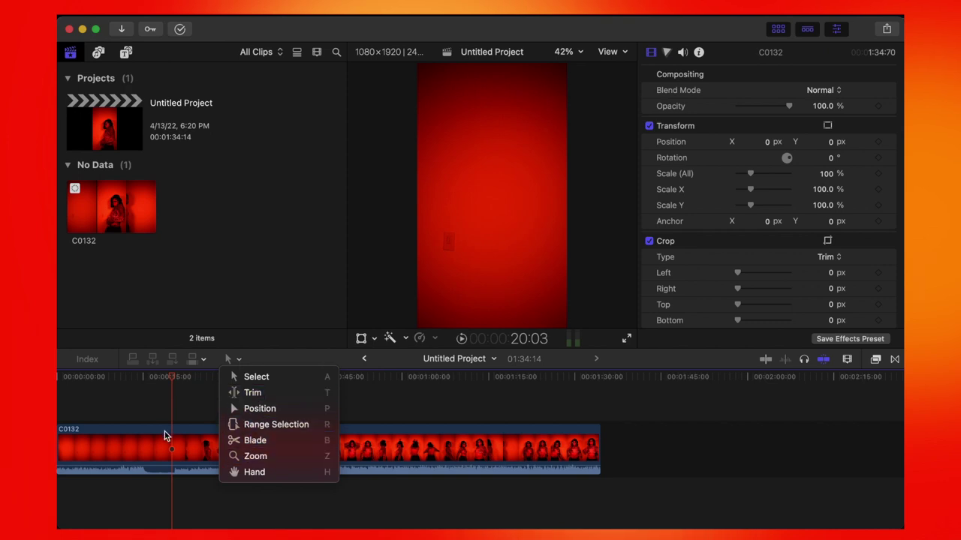
key(b)
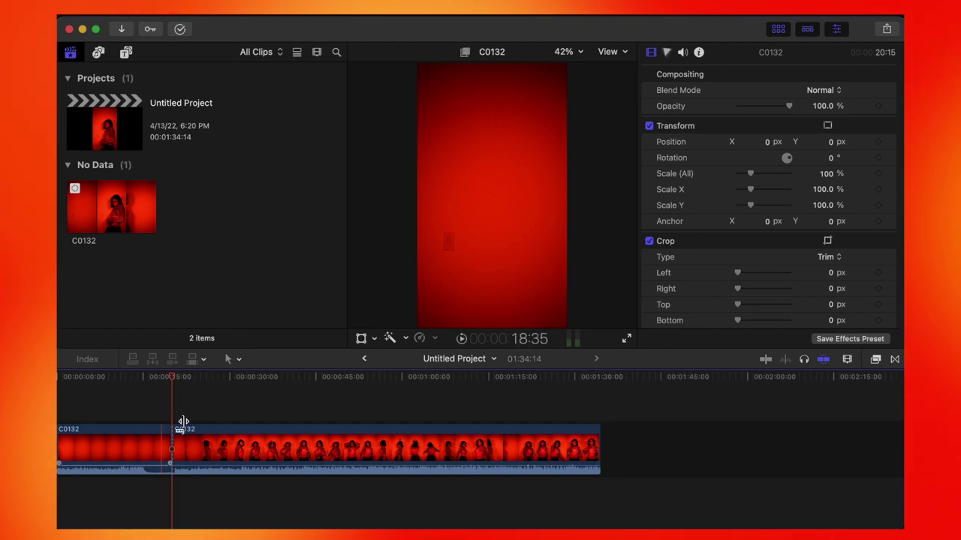
click(238, 359)
click(256, 377)
click(145, 444)
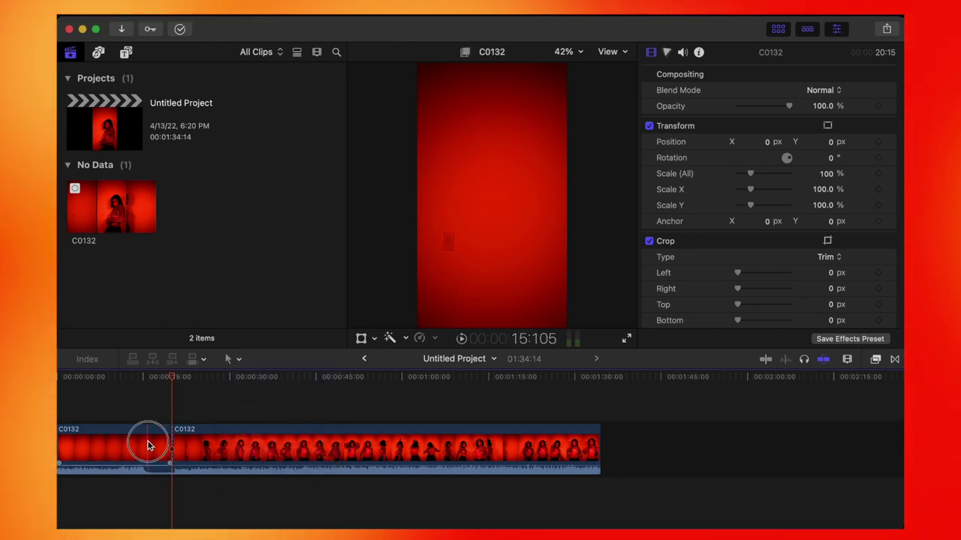
key(Delete)
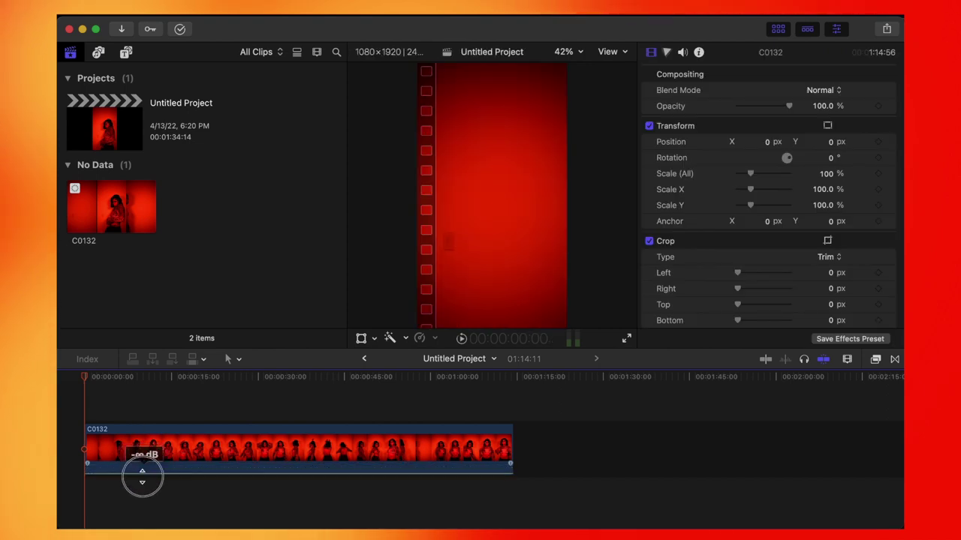
Slow the C0132 clip to 25% speed.
click(126, 444)
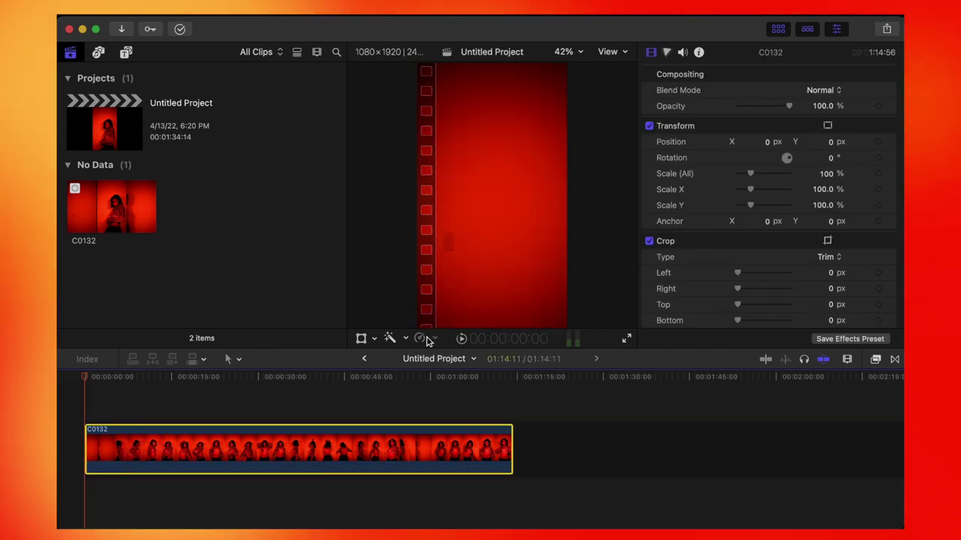
click(436, 340)
mouse_move(439, 354)
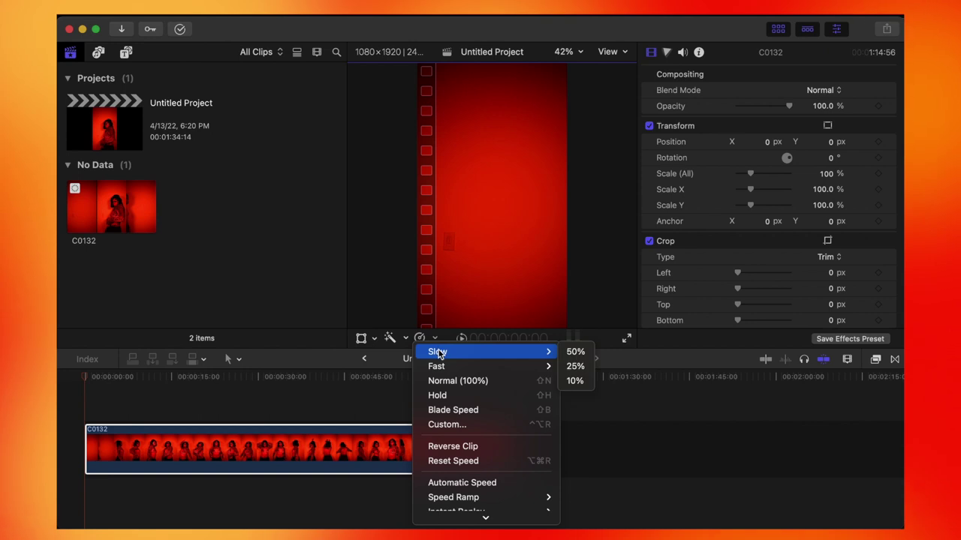
click(585, 366)
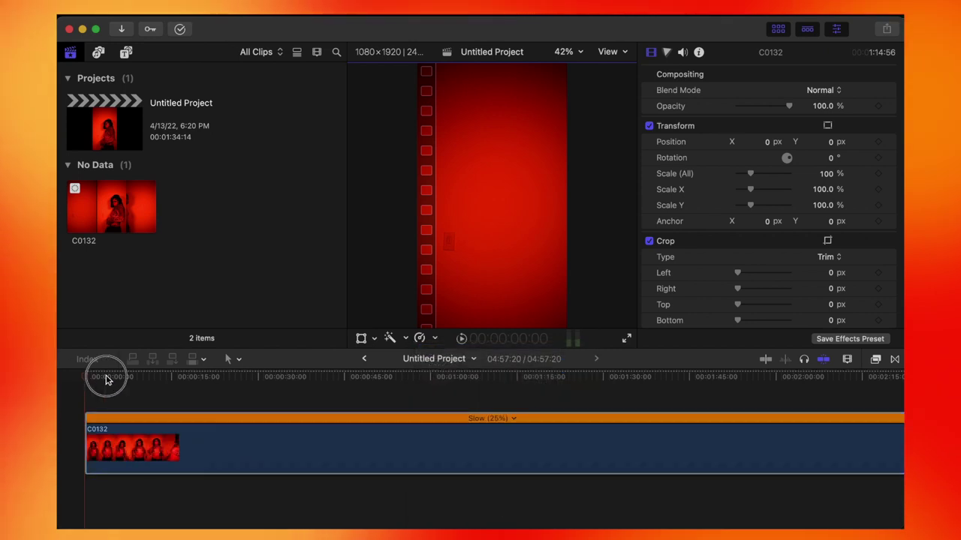
Trim the start of the slowed C0132 clip later.
drag(106, 379, 132, 383)
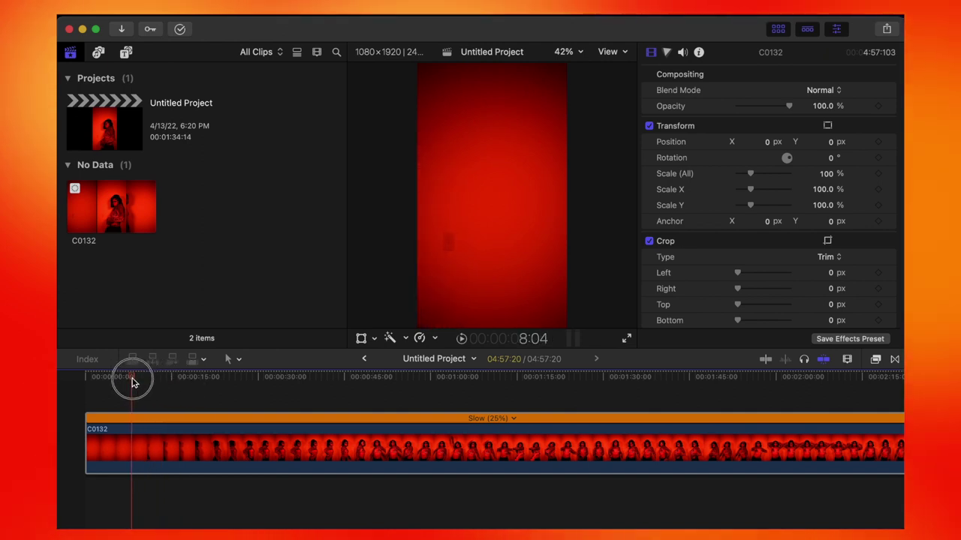
drag(94, 447, 139, 444)
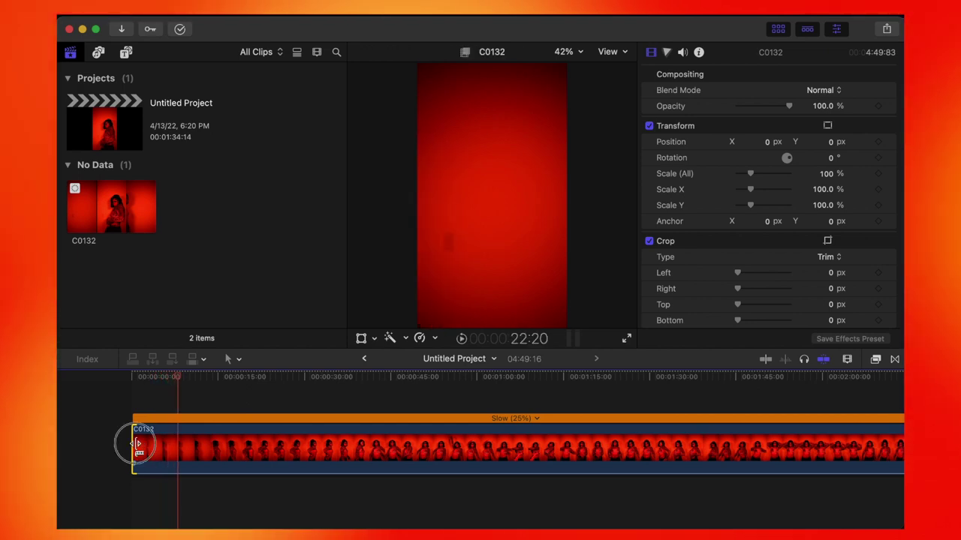
drag(138, 444, 188, 447)
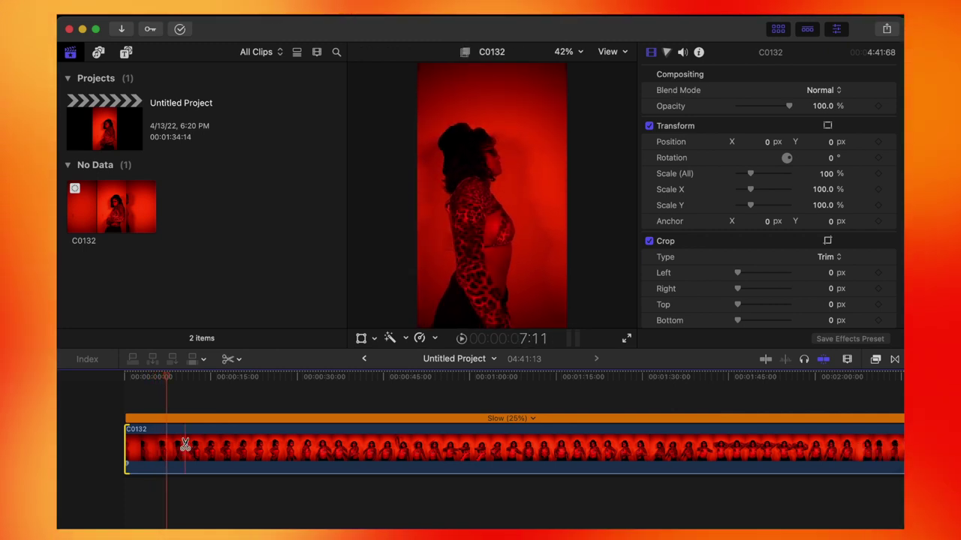
Cut C0132 at the playhead and delete the long remainder, leaving about seven seconds.
click(166, 449)
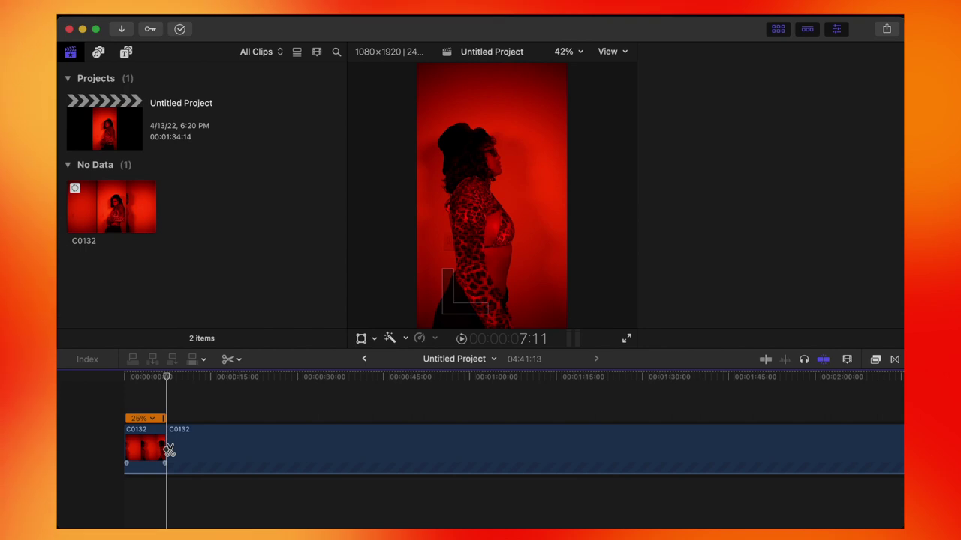
key(a)
scroll(367, 403, right, 10)
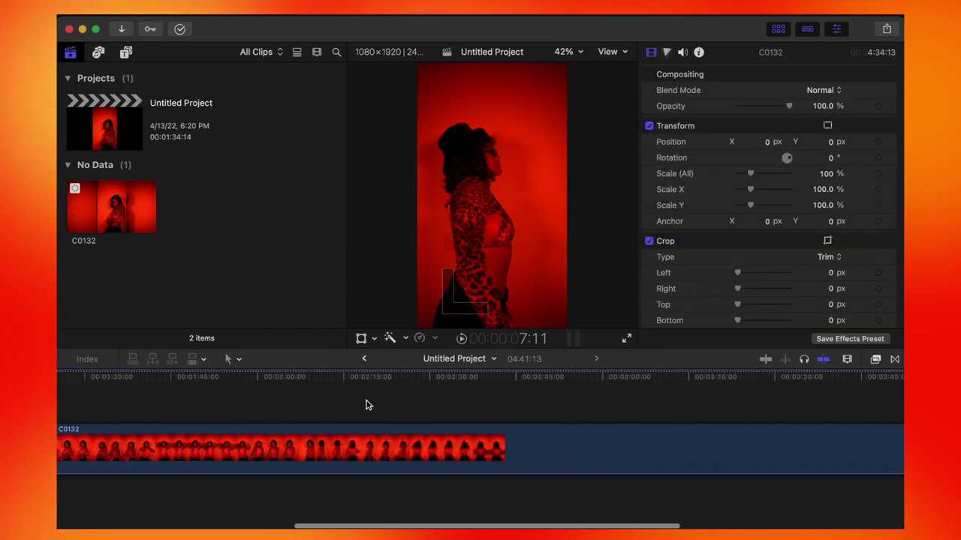
scroll(378, 404, right, 8)
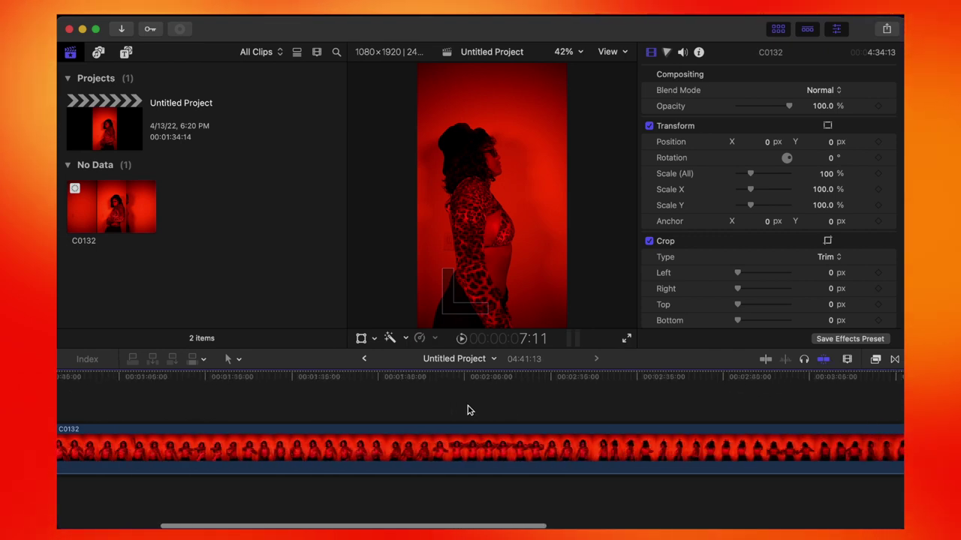
scroll(451, 420, left, 15)
click(438, 430)
key(BackSpace)
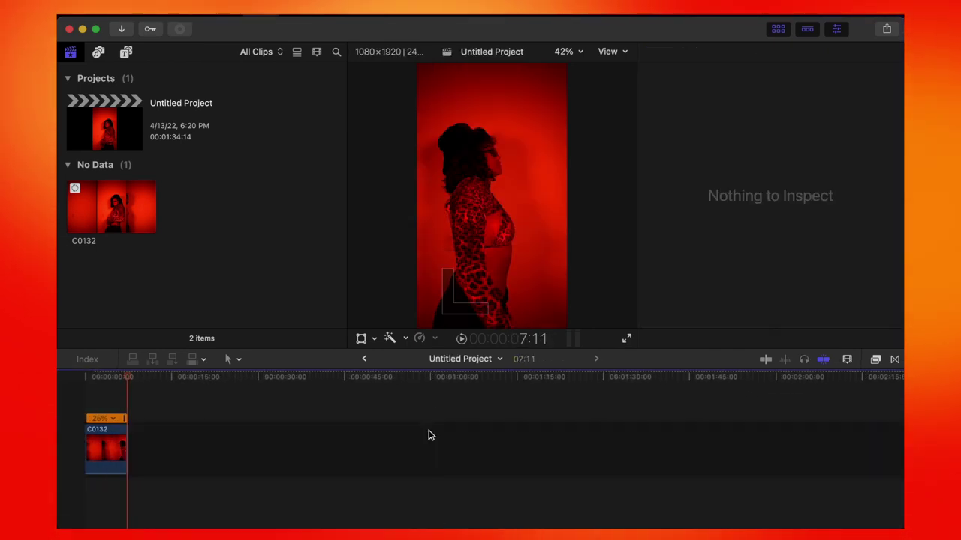
Add C0138.MP4 from the day2 folder to the timeline after C0132.
mouse_move(202, 529)
click(263, 525)
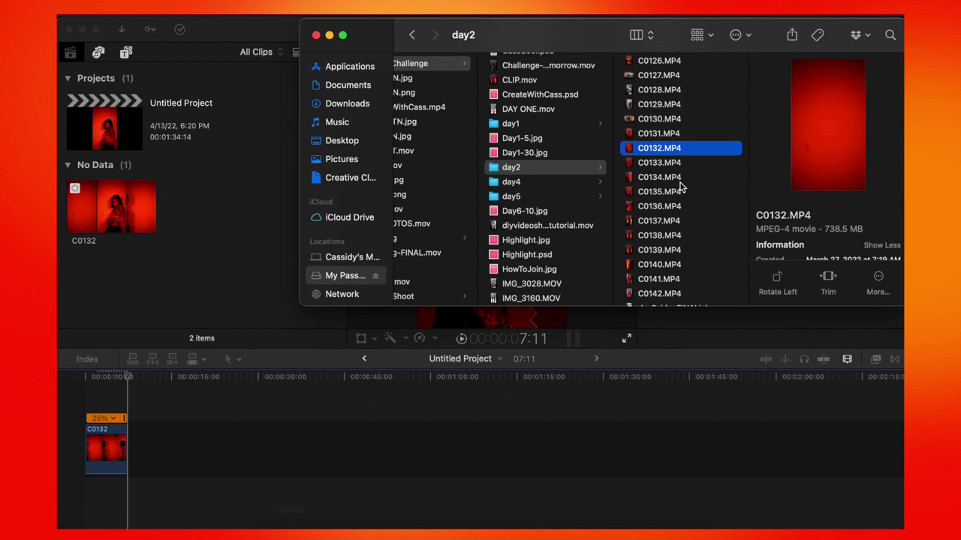
click(672, 165)
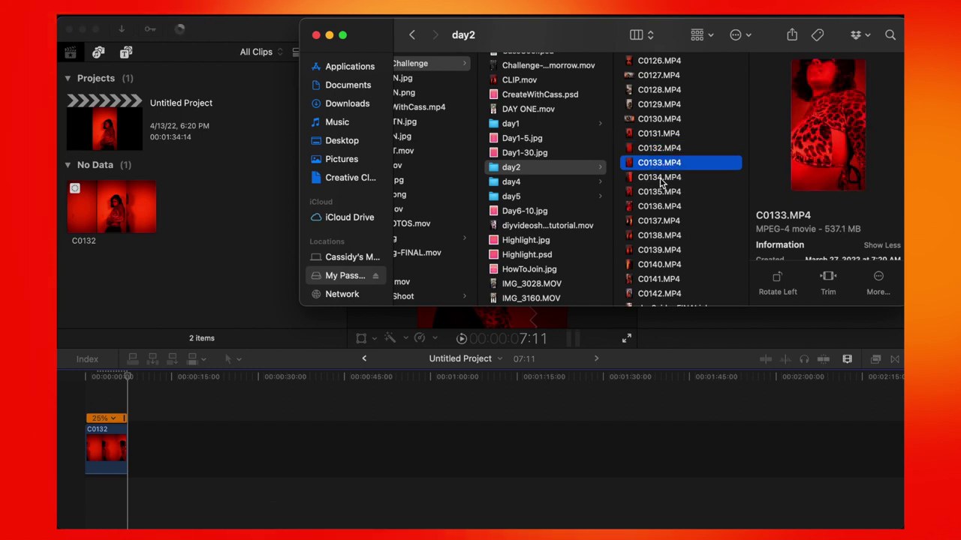
click(661, 179)
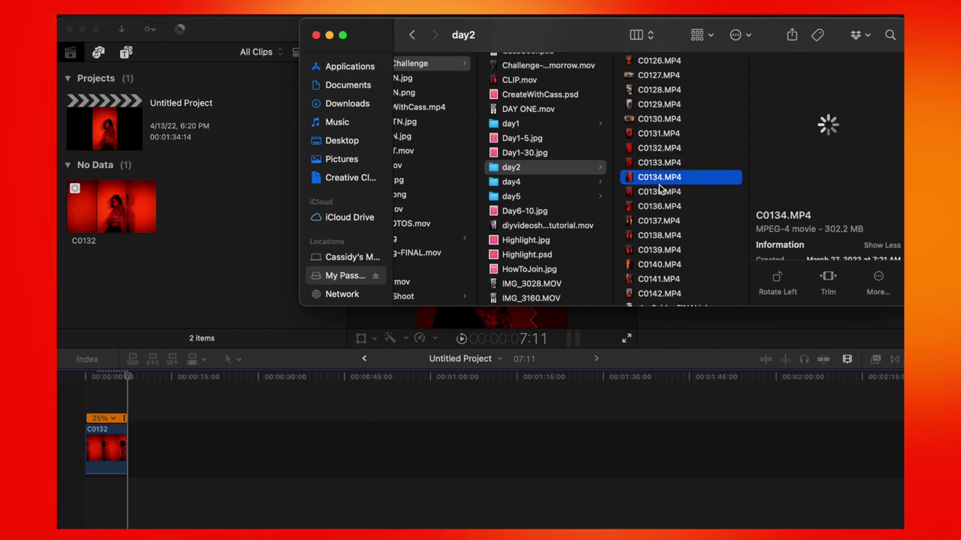
click(648, 237)
drag(282, 473, 253, 453)
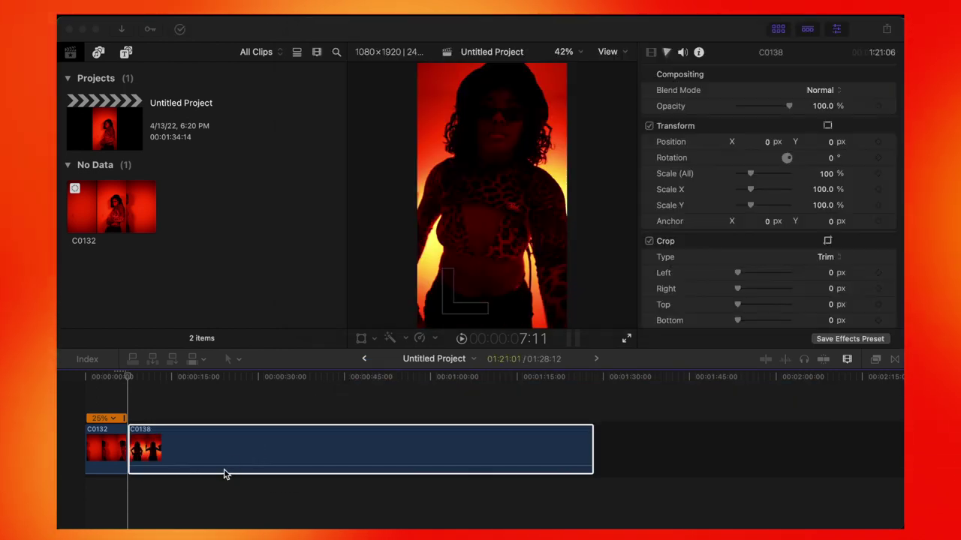
Copy the slowed C0132 clip.
click(106, 454)
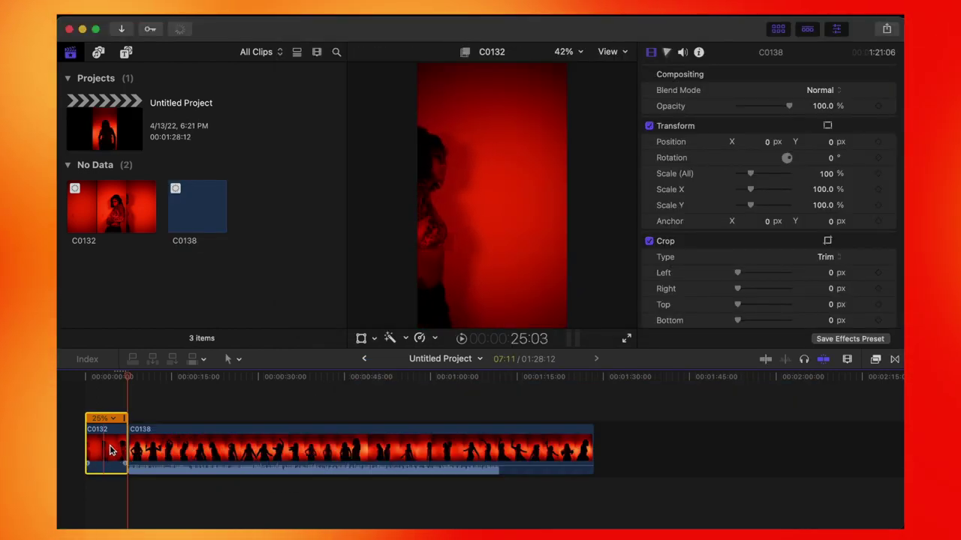
click(200, 9)
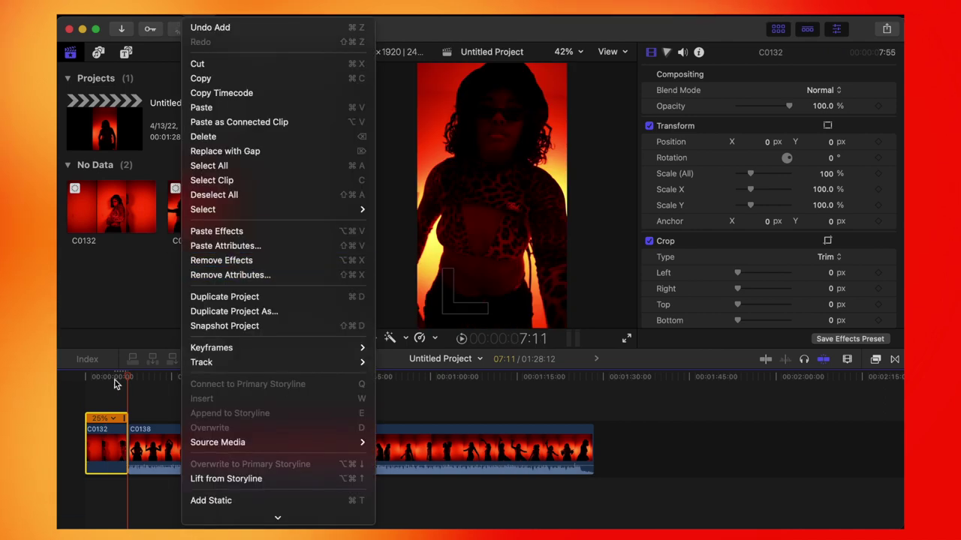
click(107, 435)
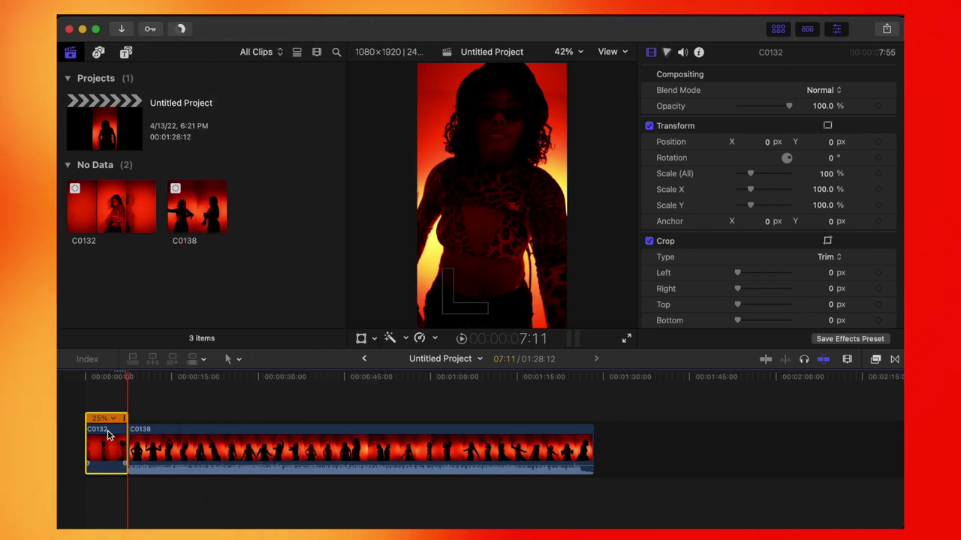
right_click(107, 431)
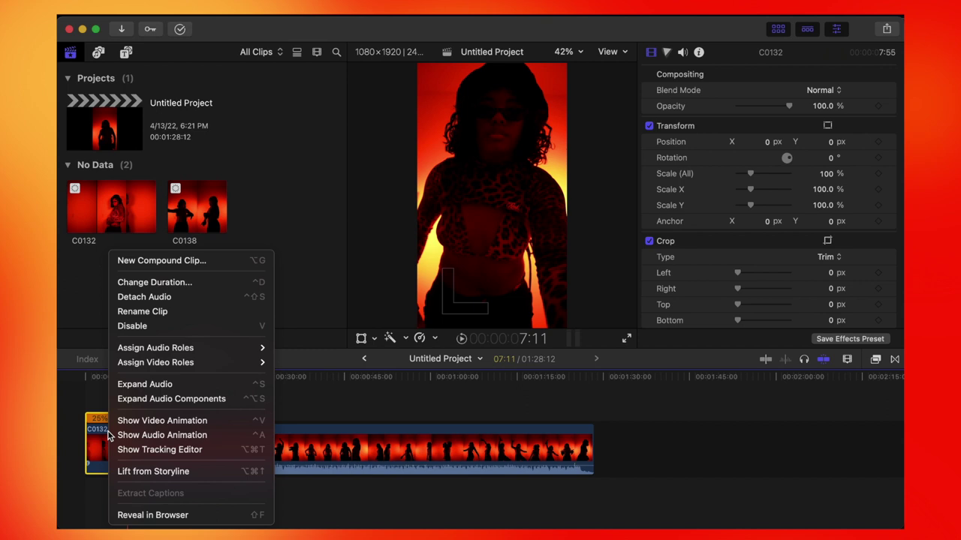
click(103, 441)
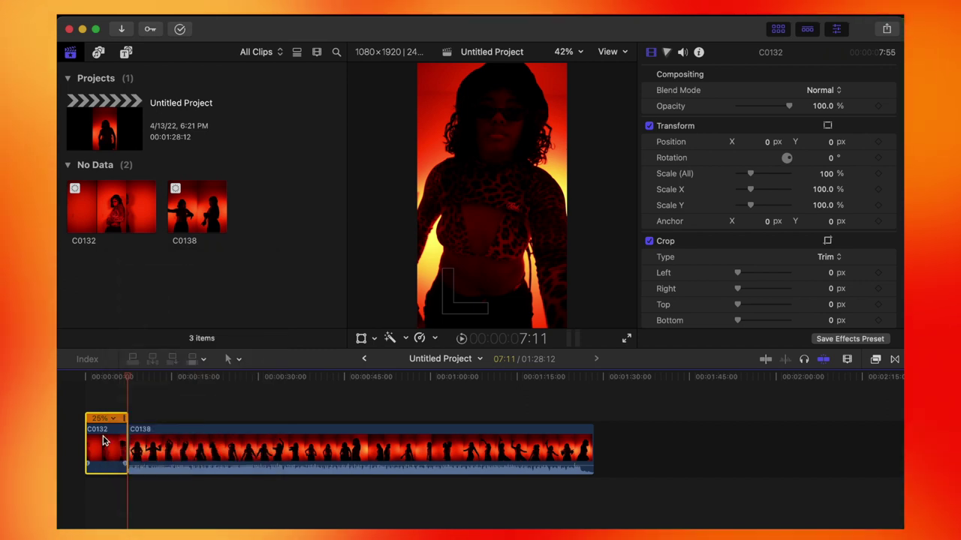
Paste C0132's 25% slowdown onto C0138 with Paste Effects and scrub through it.
click(158, 447)
click(187, 0)
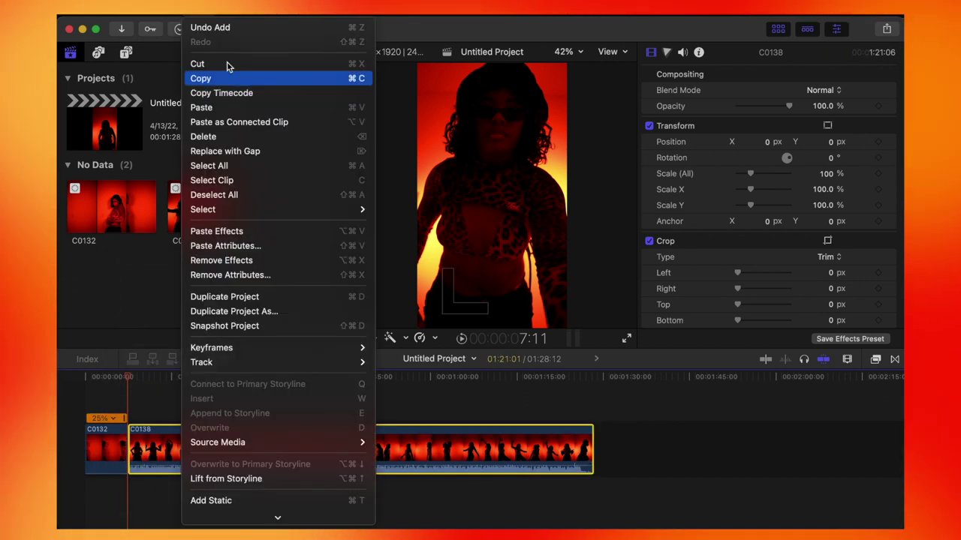
click(201, 232)
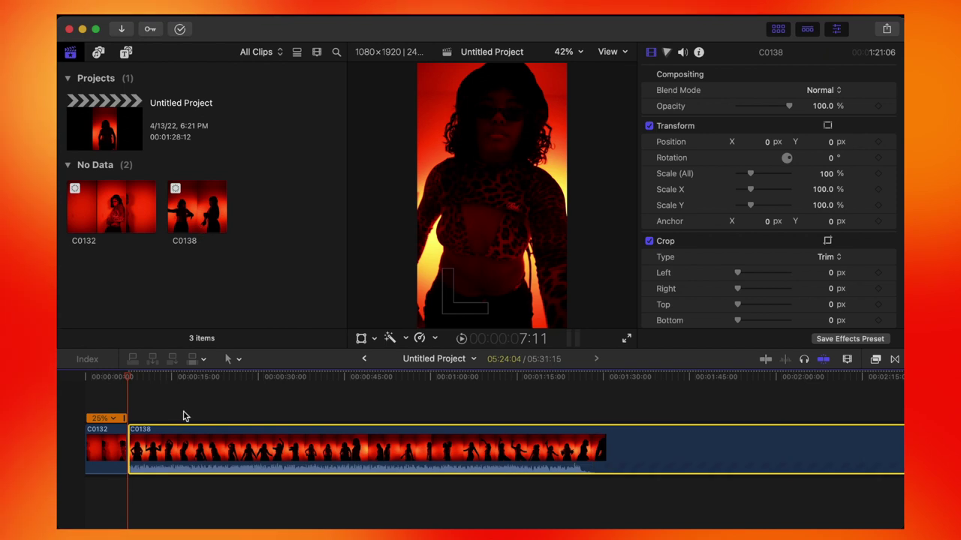
drag(133, 380, 296, 389)
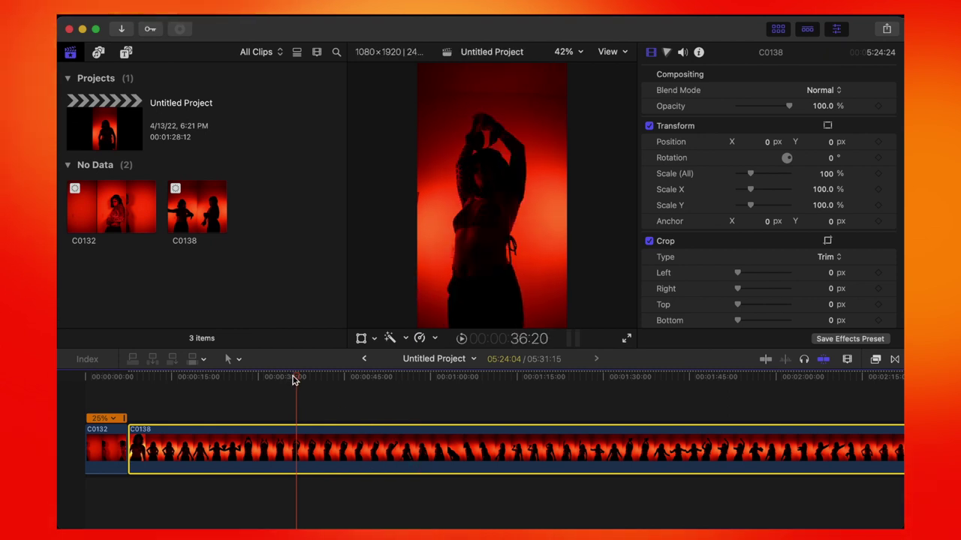
scroll(294, 379, right, 5)
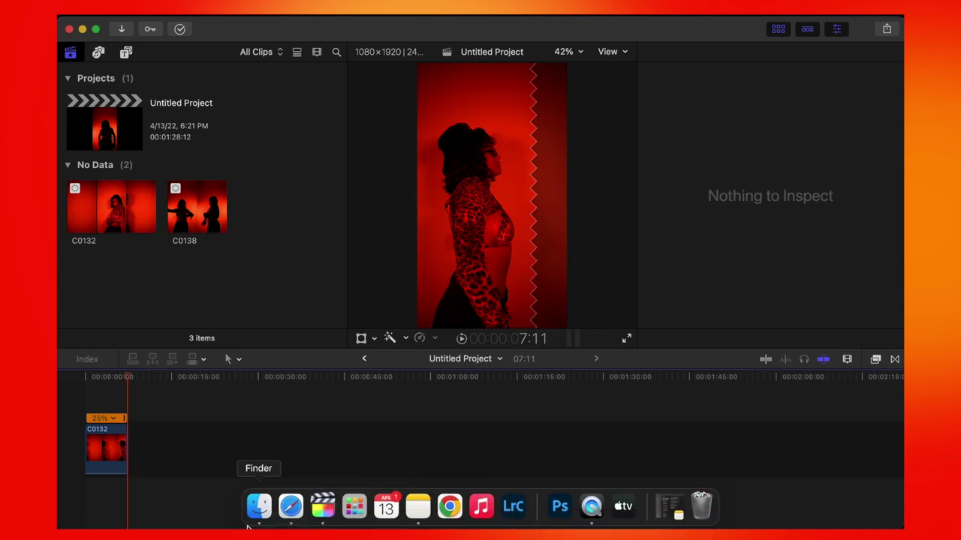
Add C0137.MP4 after C0132 and paste the copied 25% slowdown onto it.
click(257, 506)
drag(677, 222, 396, 284)
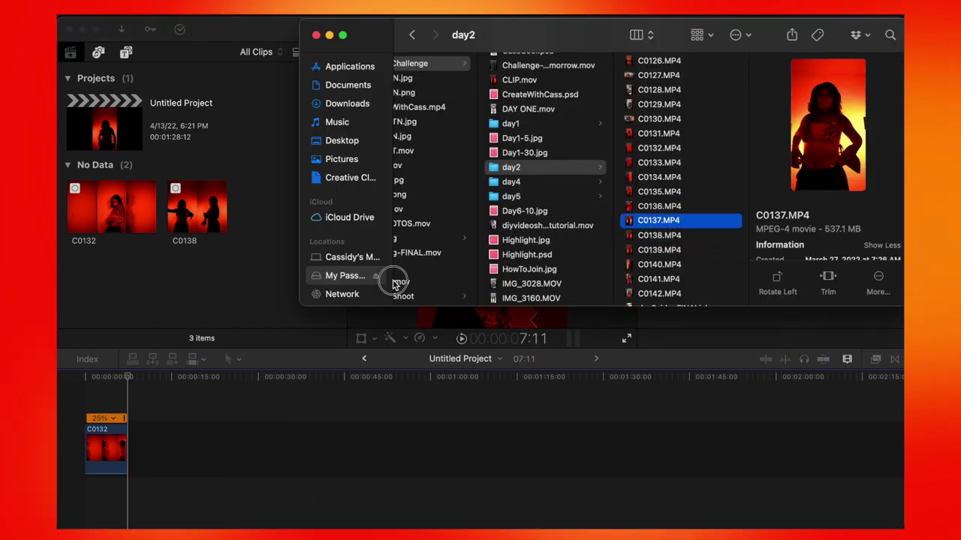
drag(186, 443, 187, 443)
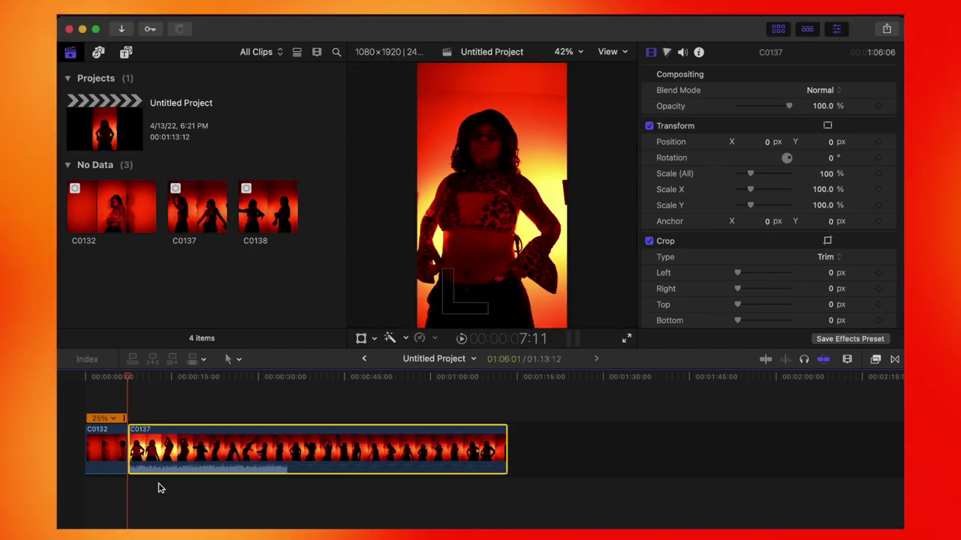
click(251, 1)
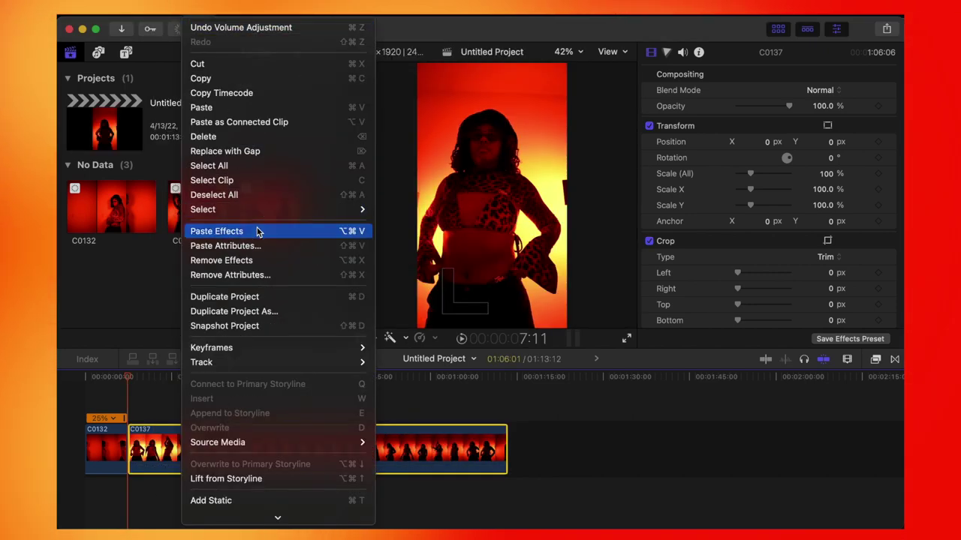
click(256, 229)
Split C0137 near 1:09 and move that piece to follow C0132 directly.
click(221, 384)
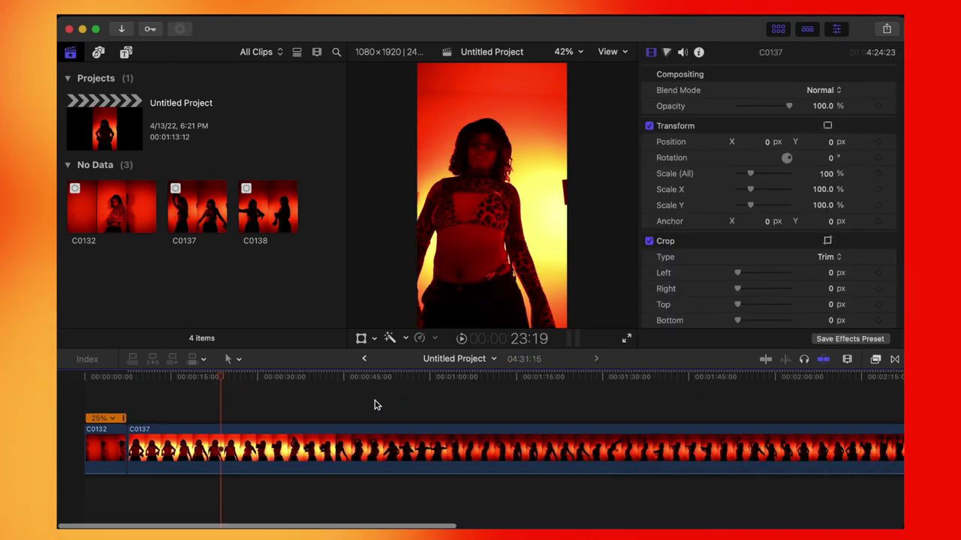
click(450, 378)
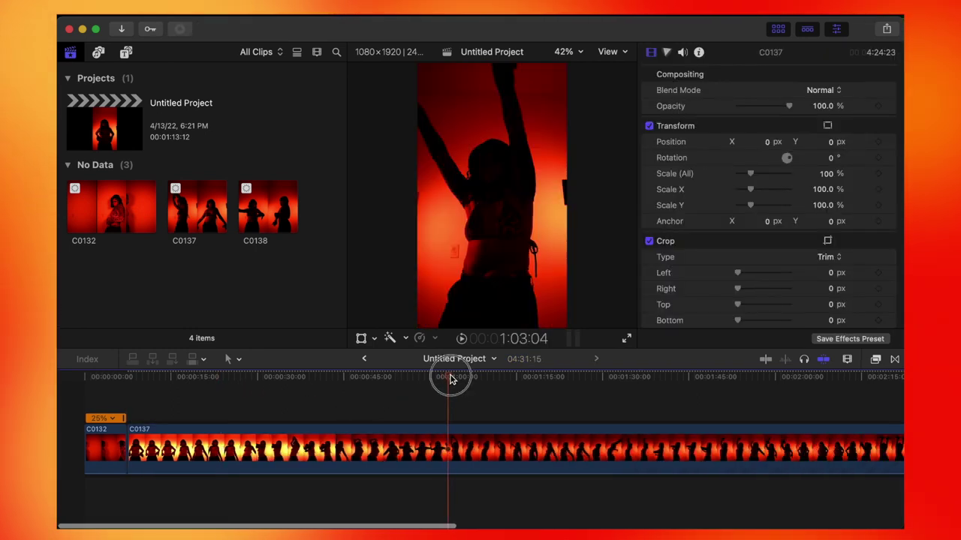
drag(451, 378, 472, 384)
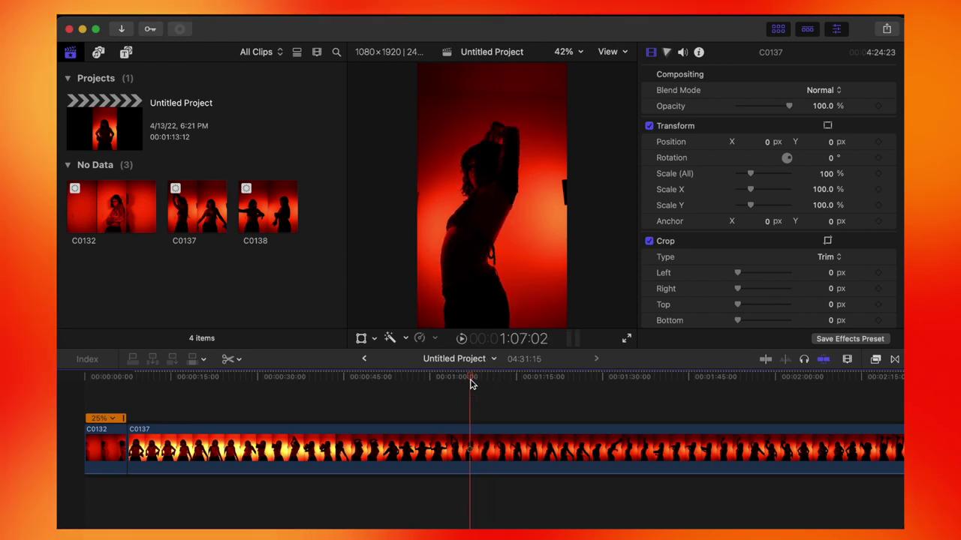
key(alt+])
key(a)
click(397, 440)
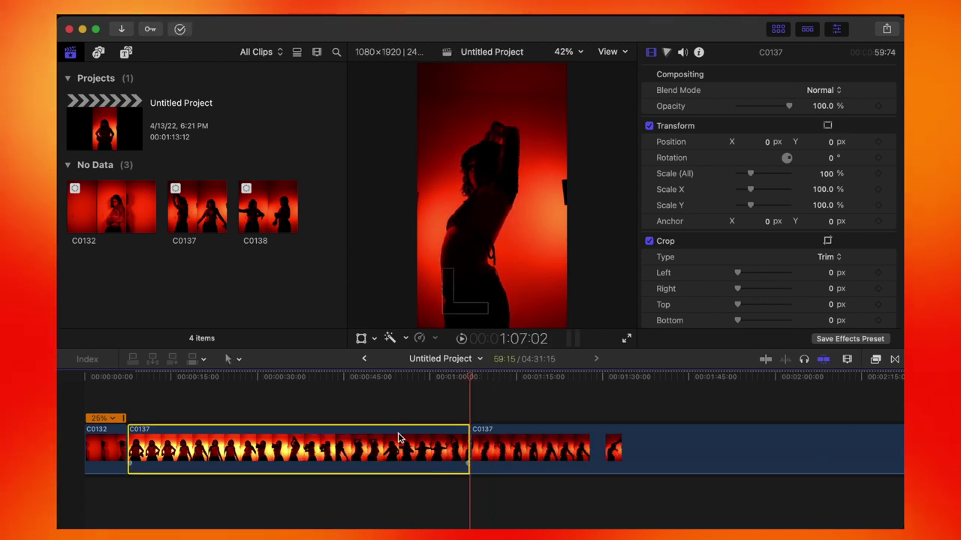
drag(398, 439, 146, 396)
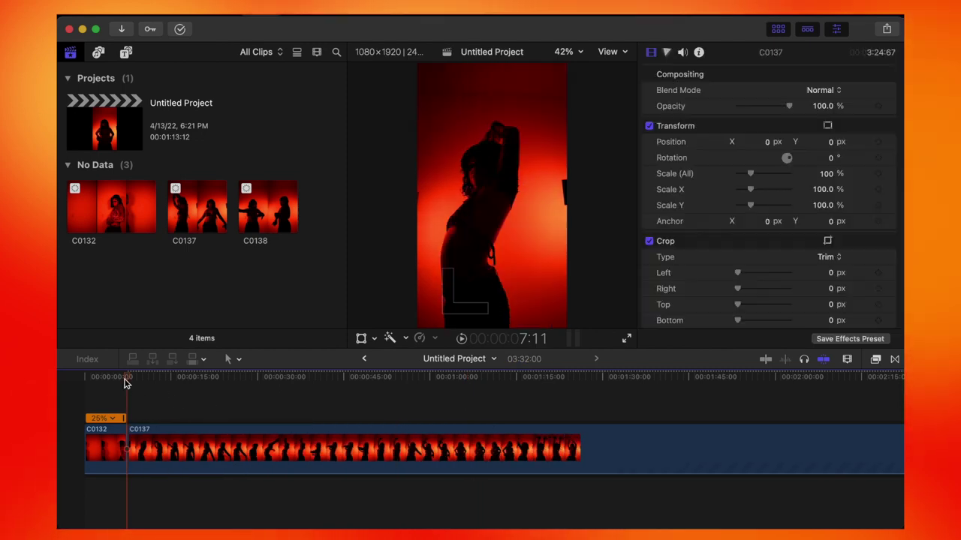
key(space)
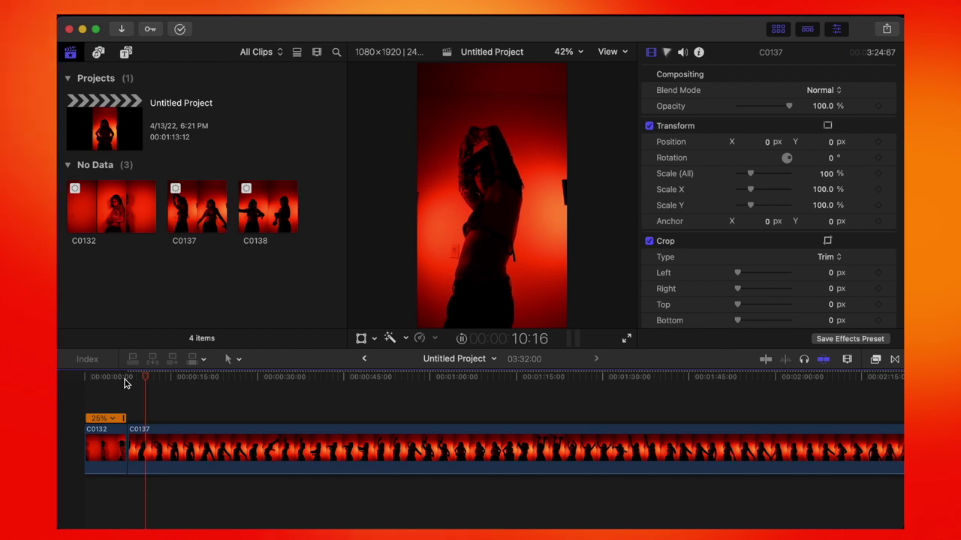
Cut C0137 again at the playhead to leave a brief piece.
click(143, 449)
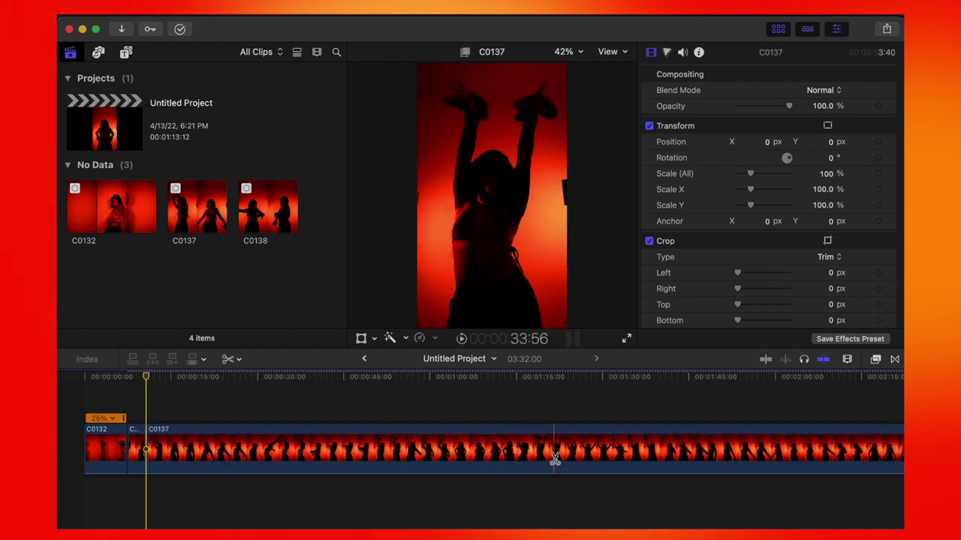
scroll(577, 450, right, 5)
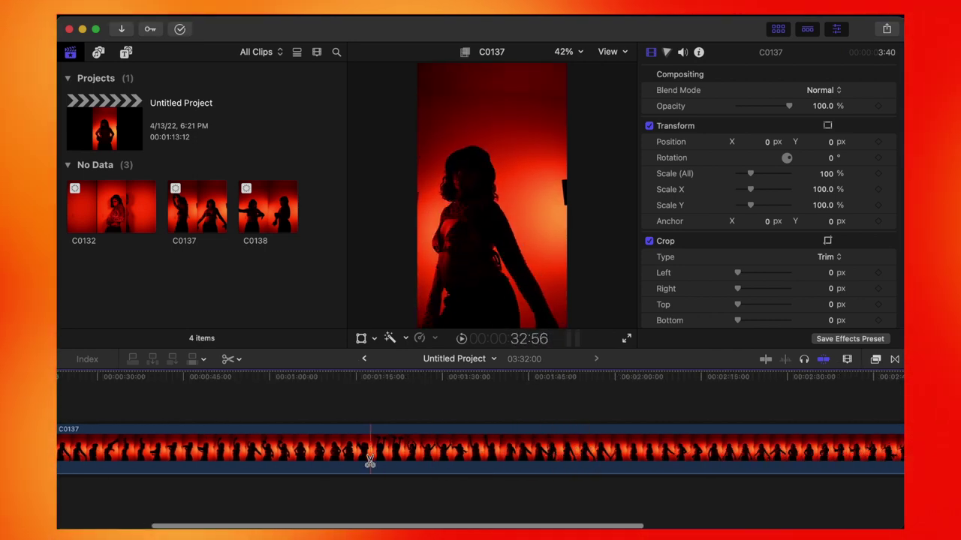
scroll(393, 459, right, 5)
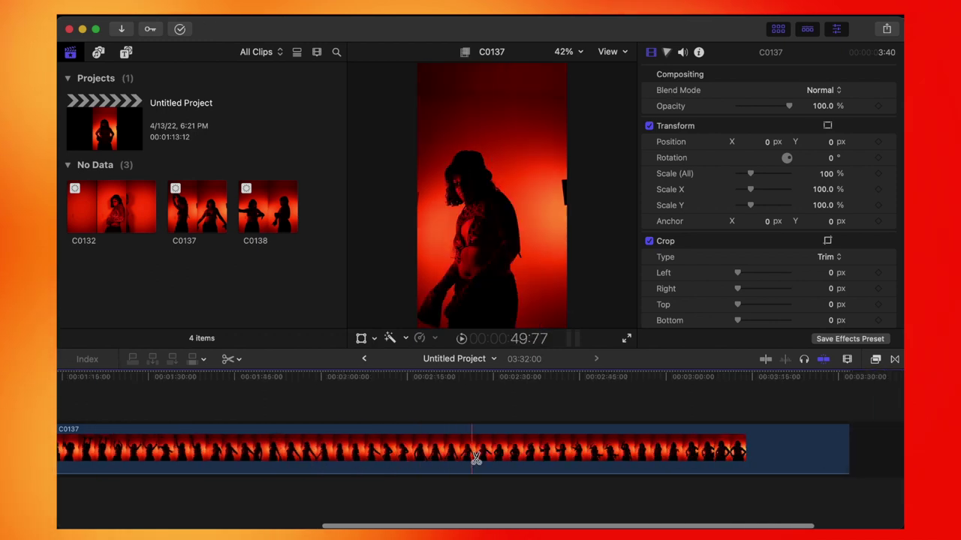
key(a)
key(Up)
Delete C0137's long remainder and add C0141.MP4 to the end of the timeline.
key(c)
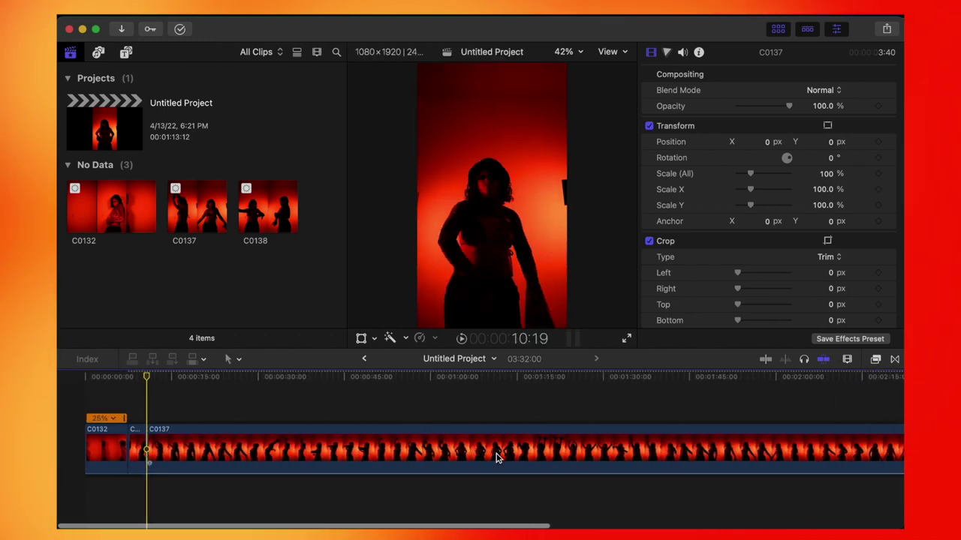
key(Delete)
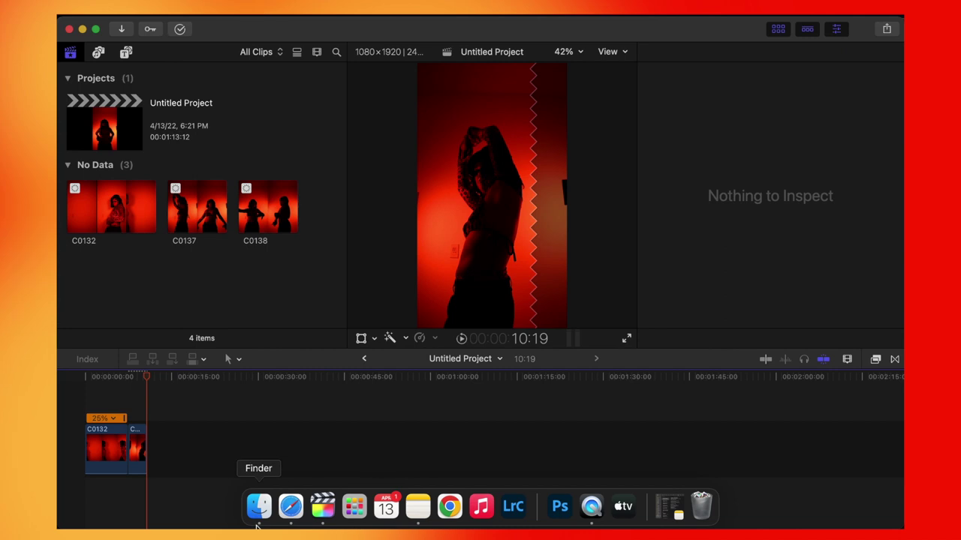
click(260, 508)
scroll(729, 205, down, 1)
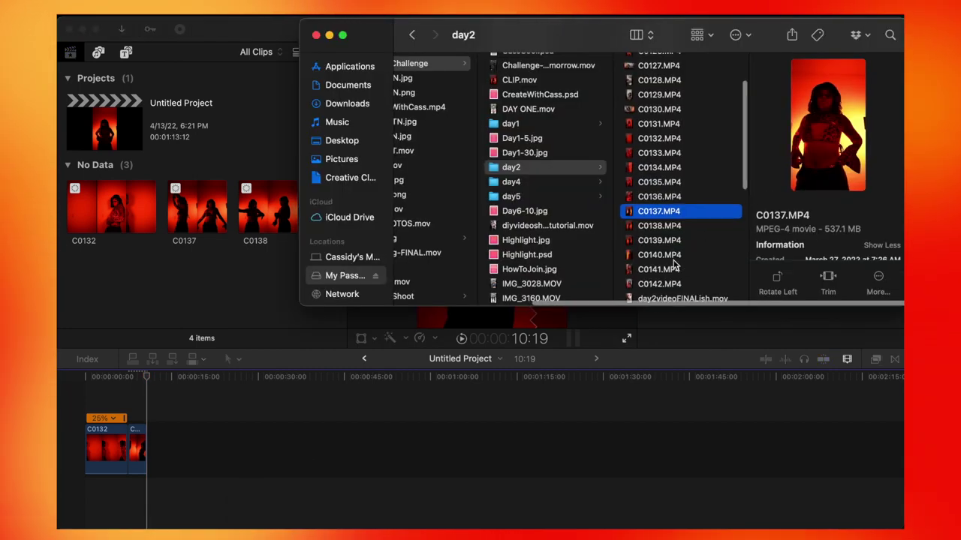
click(668, 257)
drag(670, 270, 232, 456)
Paste C0132's volume, retiming and effects onto C0141.
click(189, 1)
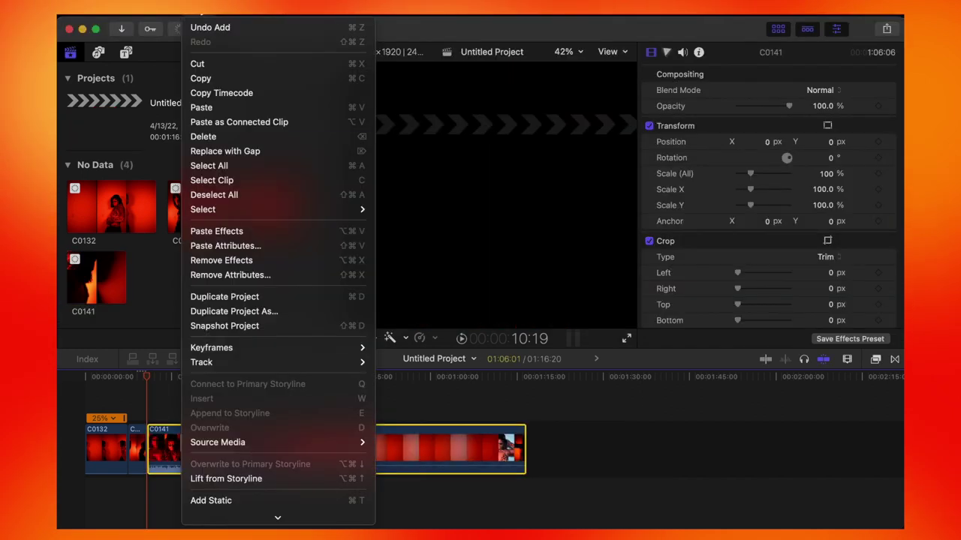
click(236, 279)
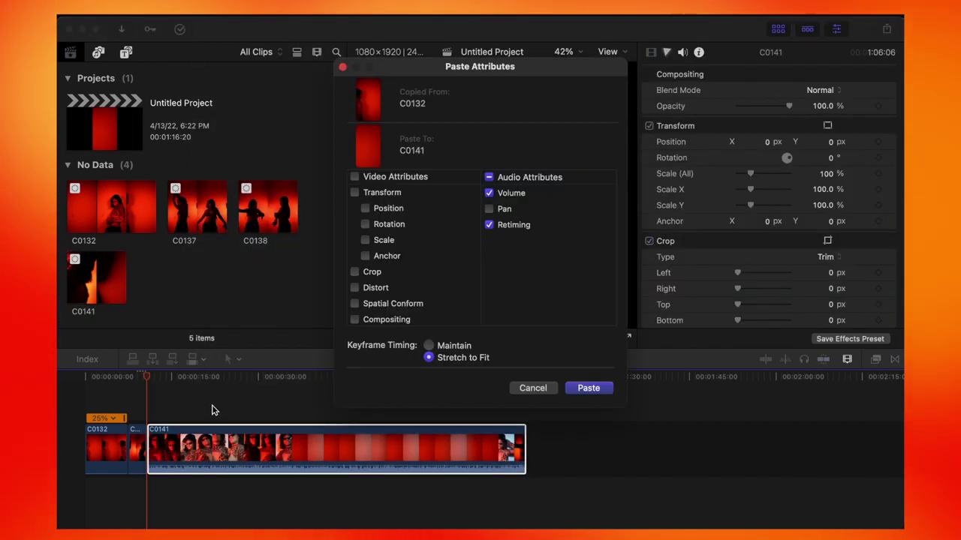
click(589, 388)
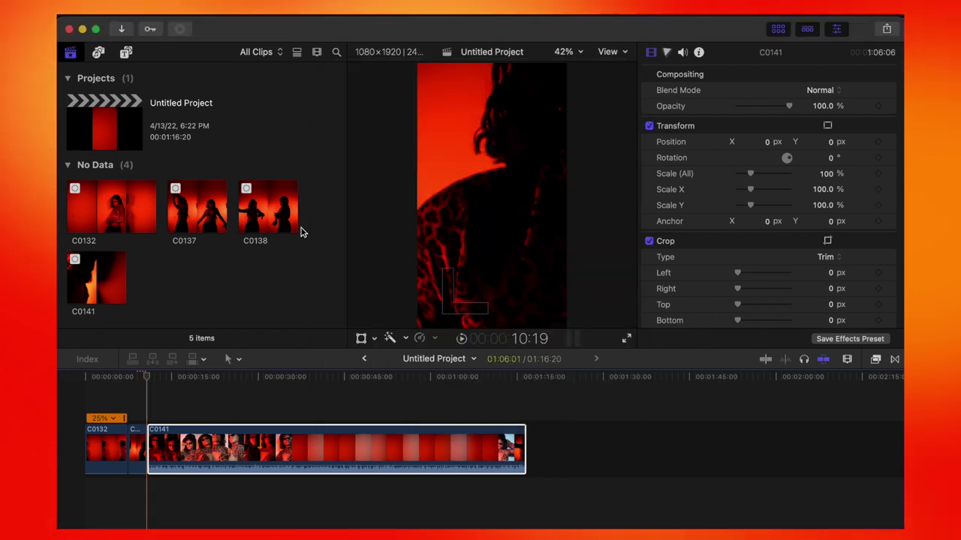
click(189, 1)
click(242, 232)
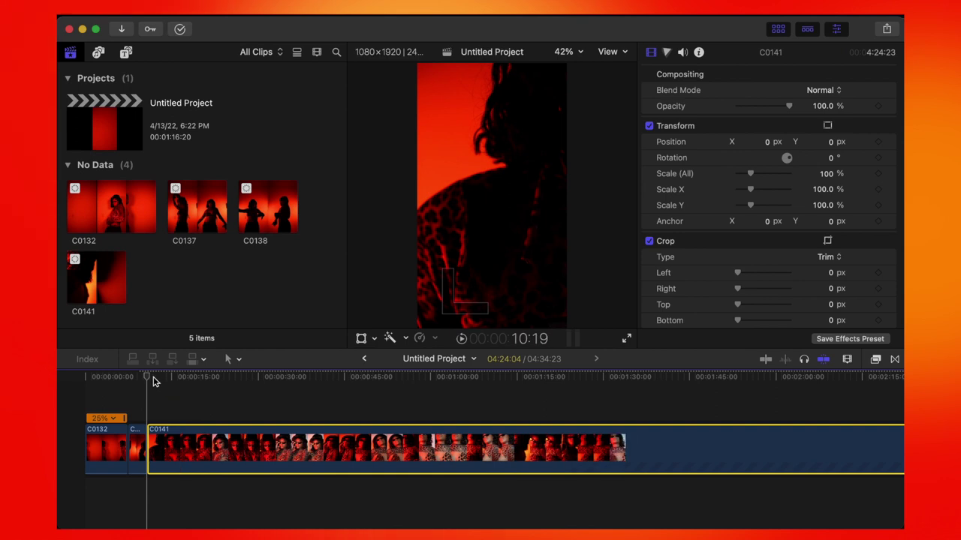
Blade C0141 at 13:13 and delete the part after the cut.
drag(178, 380, 236, 386)
drag(160, 441, 239, 441)
key(space)
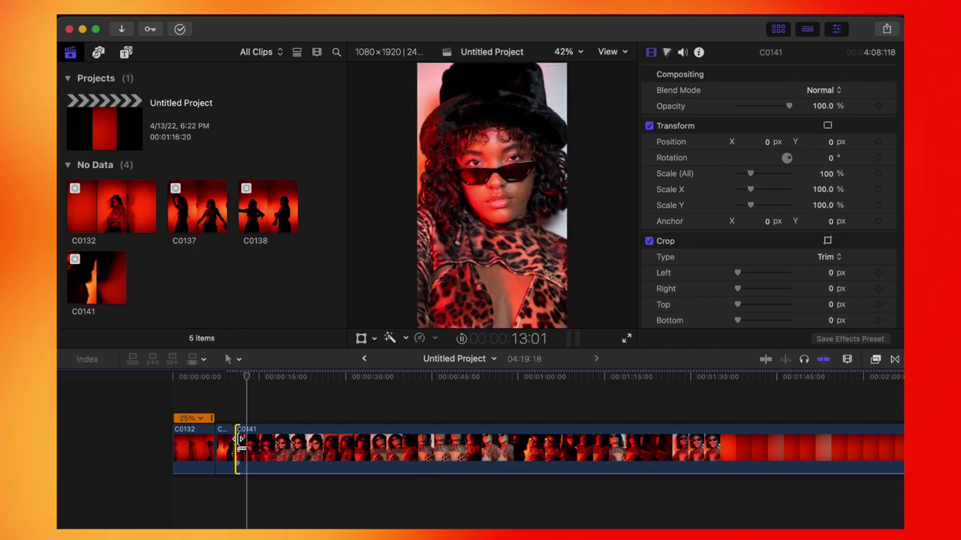
key(space)
key(b)
click(250, 450)
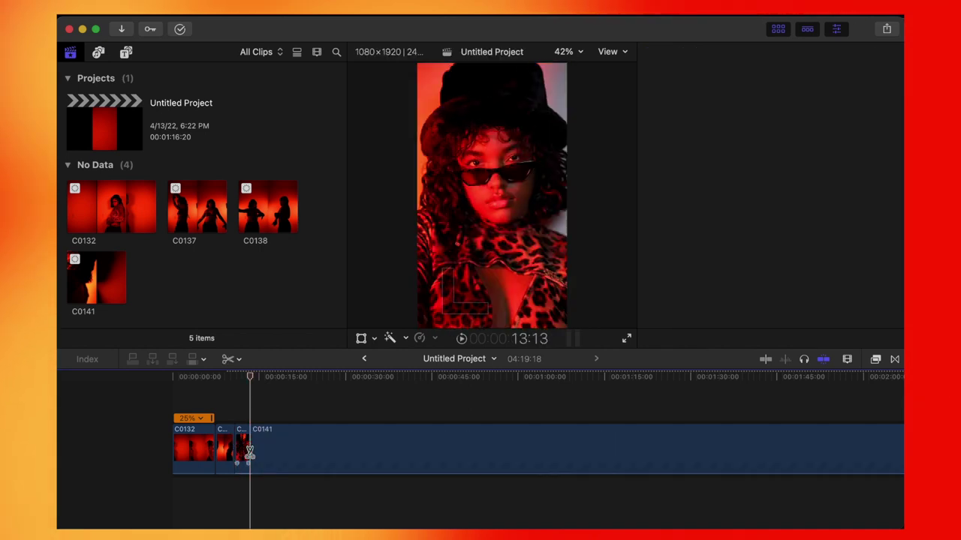
key(Delete)
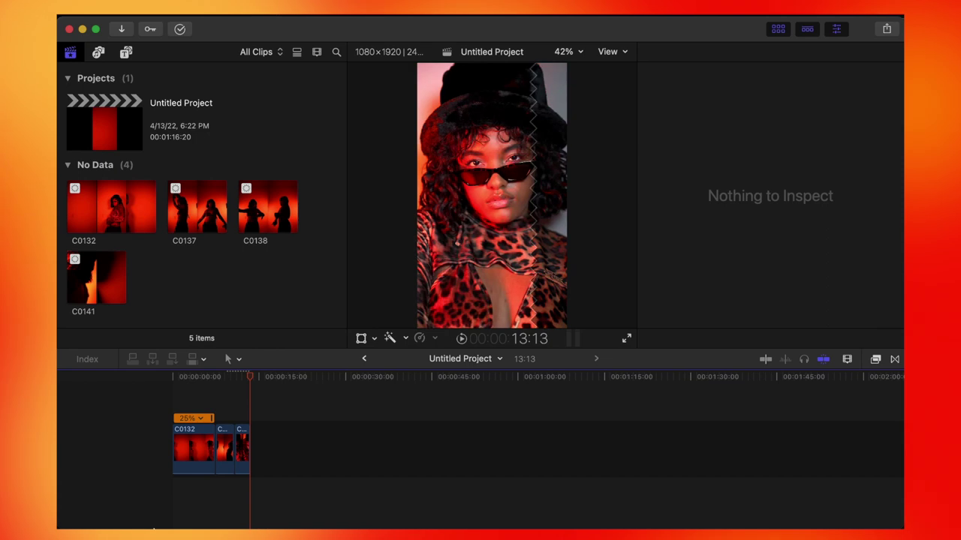
Preview the Downloads audio tracks and drag the kingpin no-lead-vocals MP3 under the video clips.
click(255, 507)
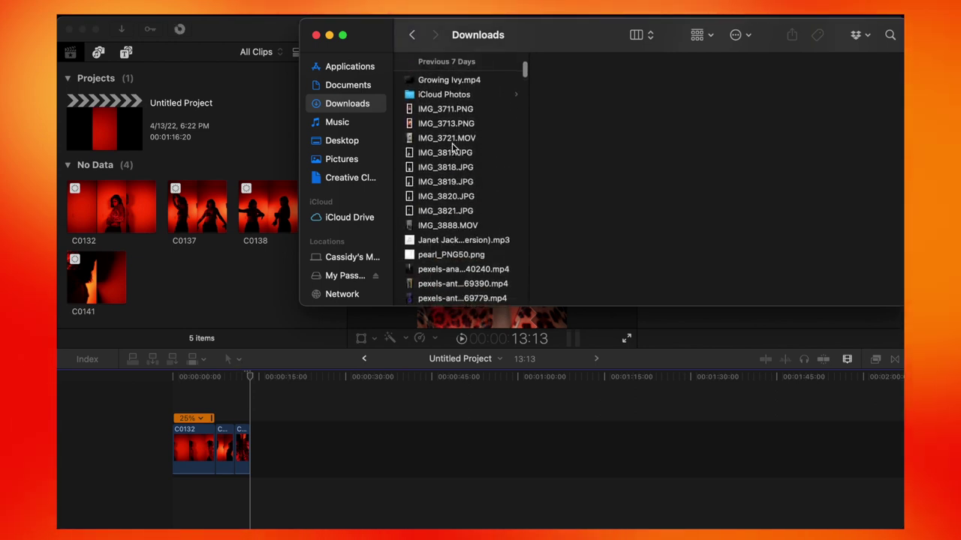
scroll(455, 190, down, 10)
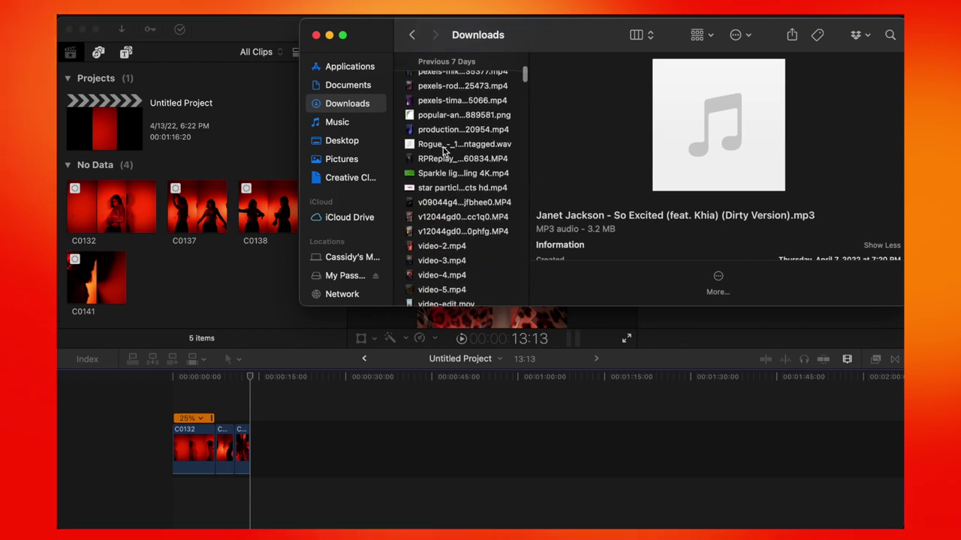
click(444, 147)
scroll(444, 151, down, 5)
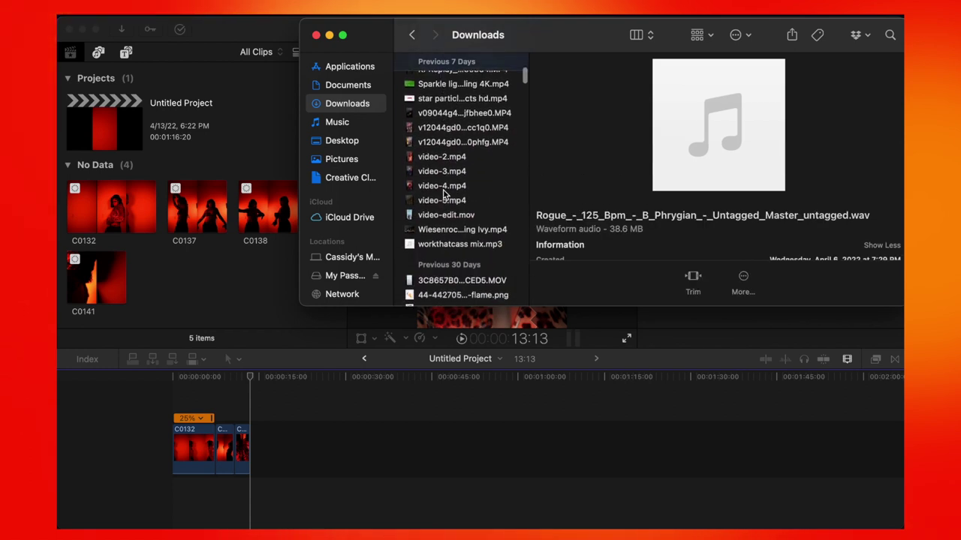
click(442, 248)
scroll(442, 253, down, 5)
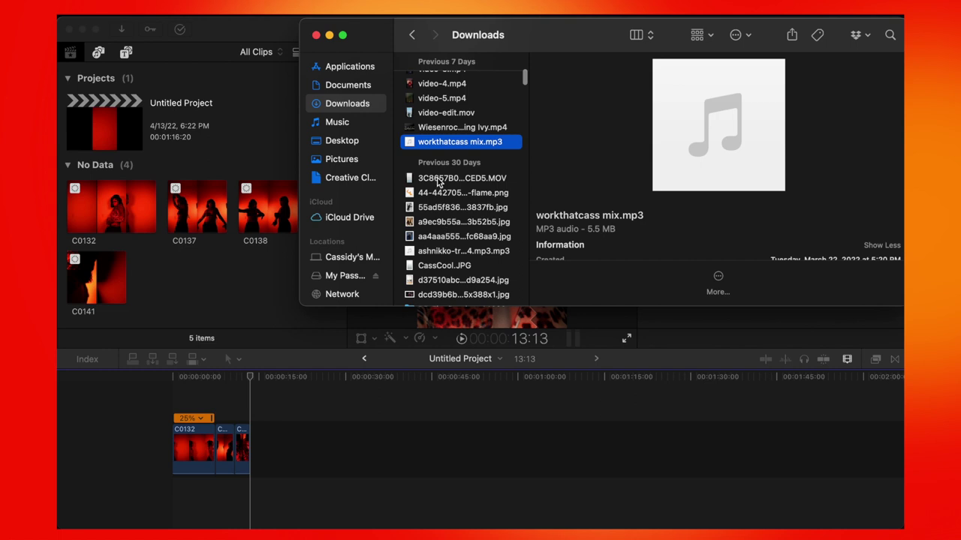
scroll(439, 196, down, 5)
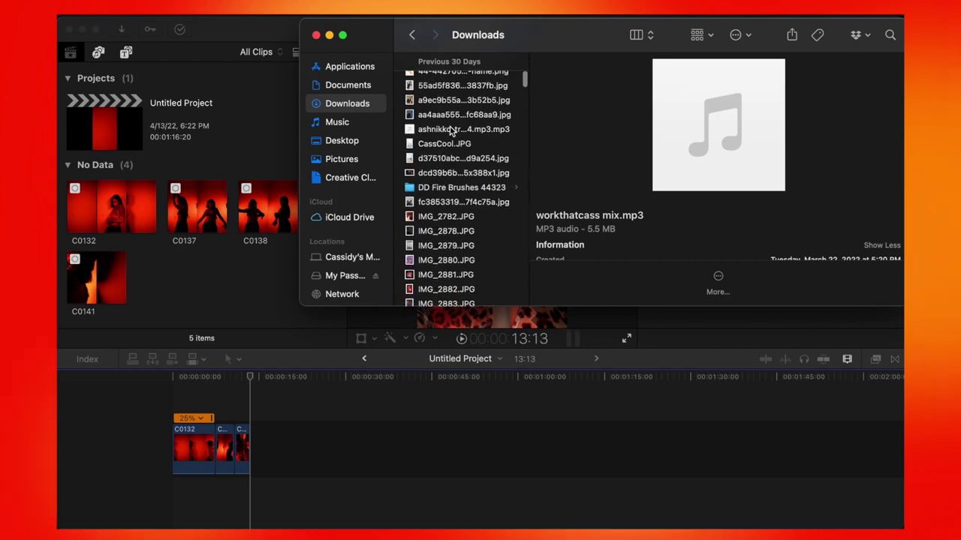
click(451, 131)
scroll(451, 131, down, 10)
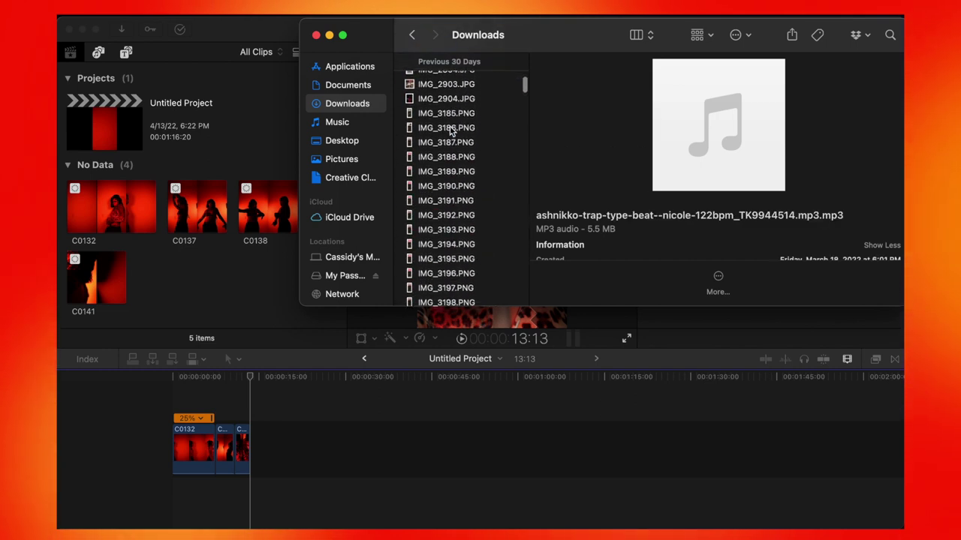
scroll(451, 131, down, 10)
click(442, 128)
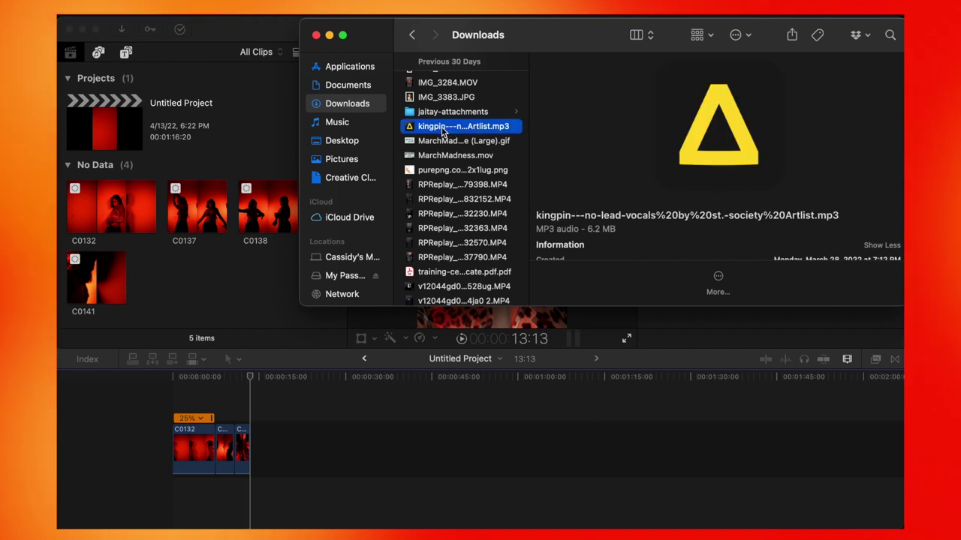
drag(443, 128, 174, 494)
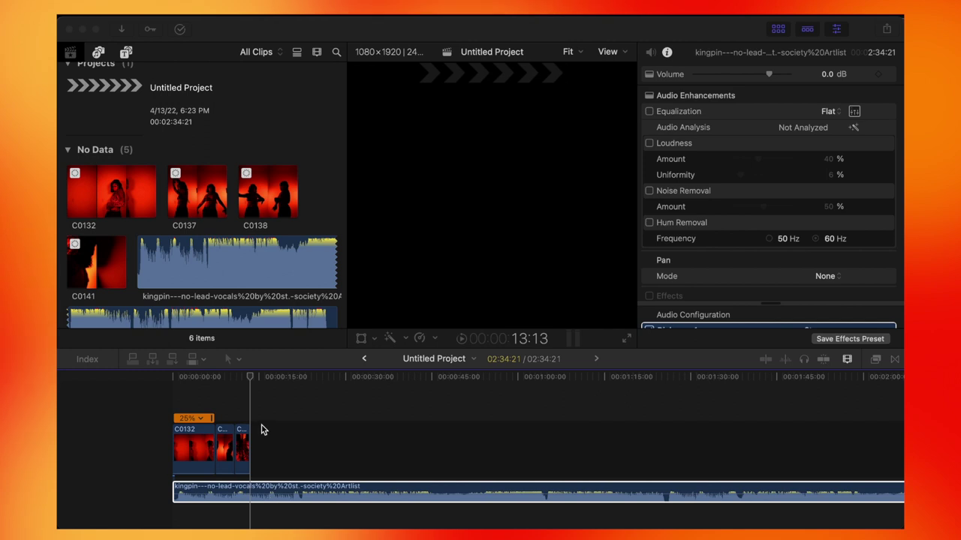
Cut the kingpin track at 13:13 and delete everything after it.
click(284, 369)
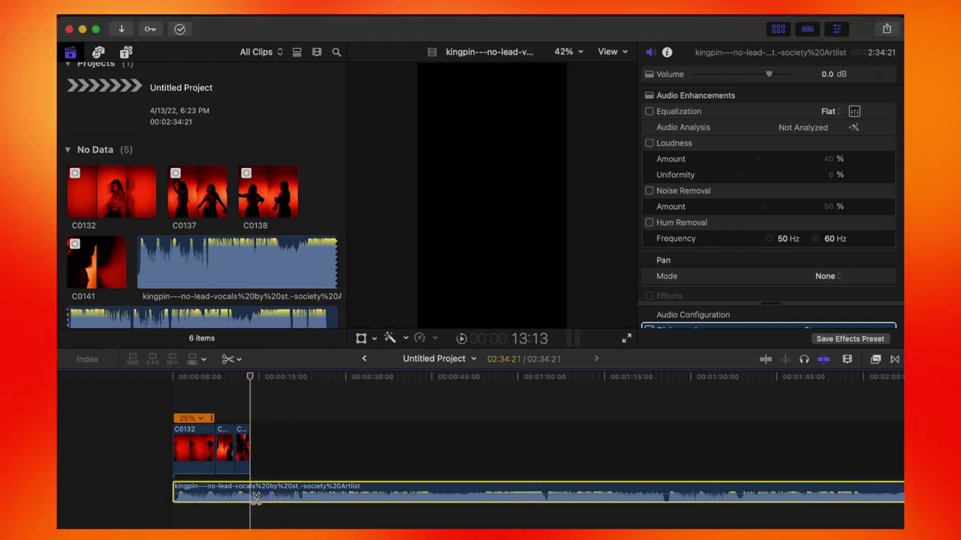
click(255, 497)
key(a)
drag(296, 521, 296, 454)
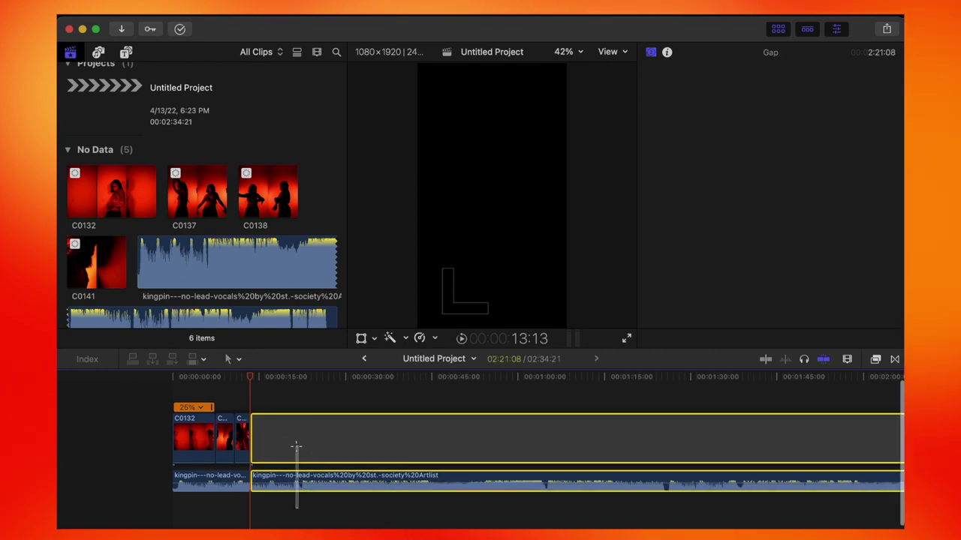
key(Delete)
click(165, 392)
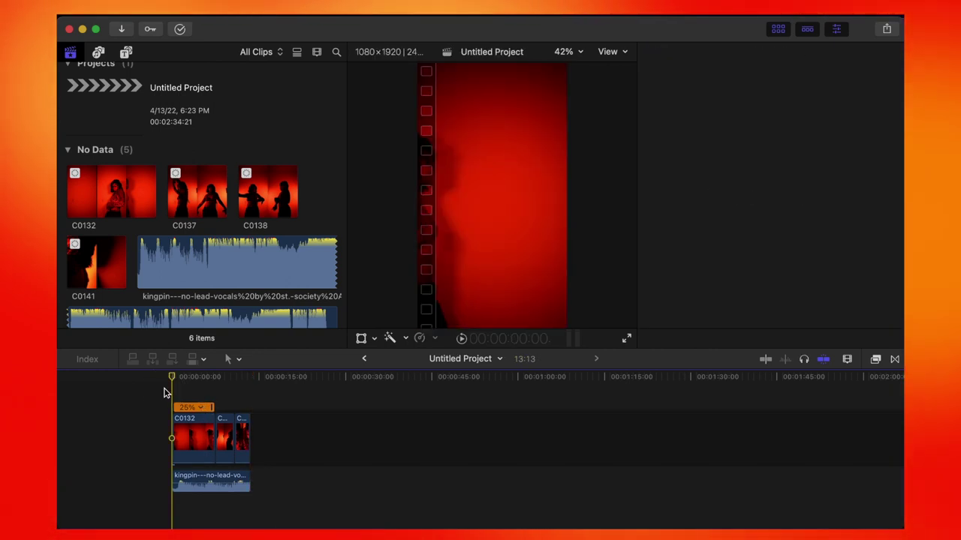